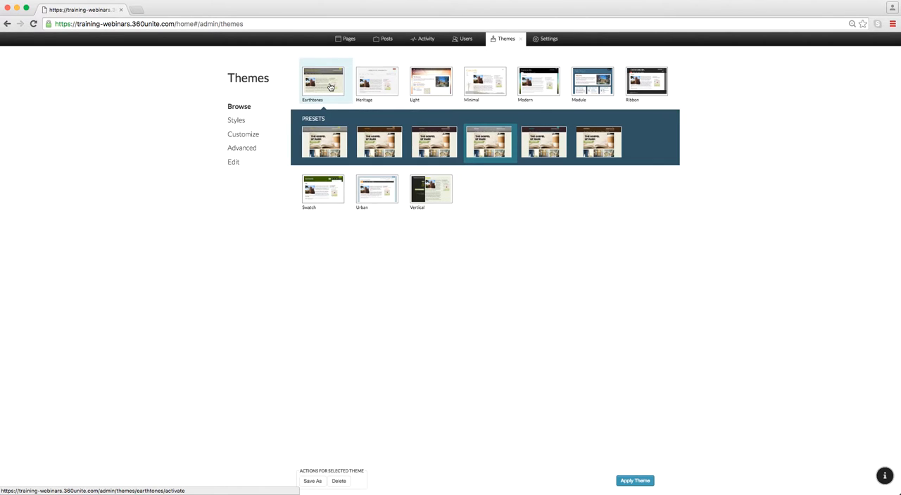
Step: Examine the colour presets offered by the Earthtones, Vertical, Light, Heritage and Minimal themes
{"action": "scroll", "coordinate": [357, 105], "scroll_direction": "up", "scroll_amount": 5}
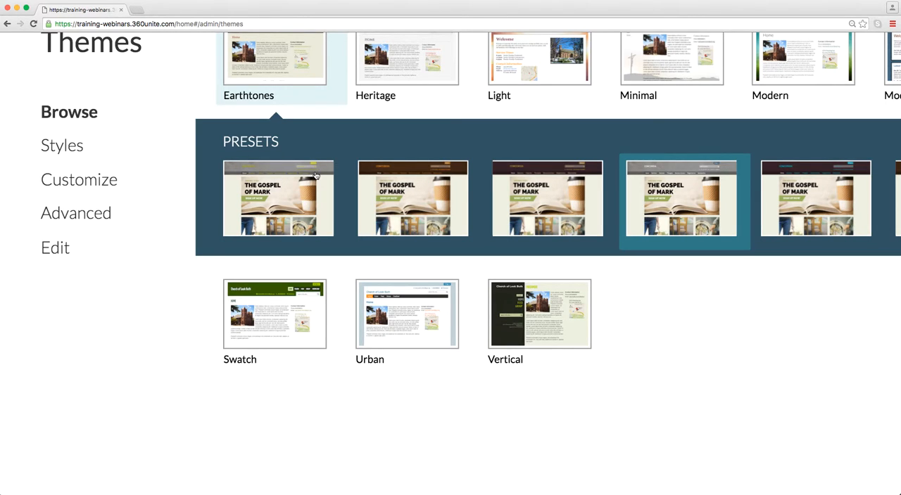
{"action": "left_click", "coordinate": [527, 320]}
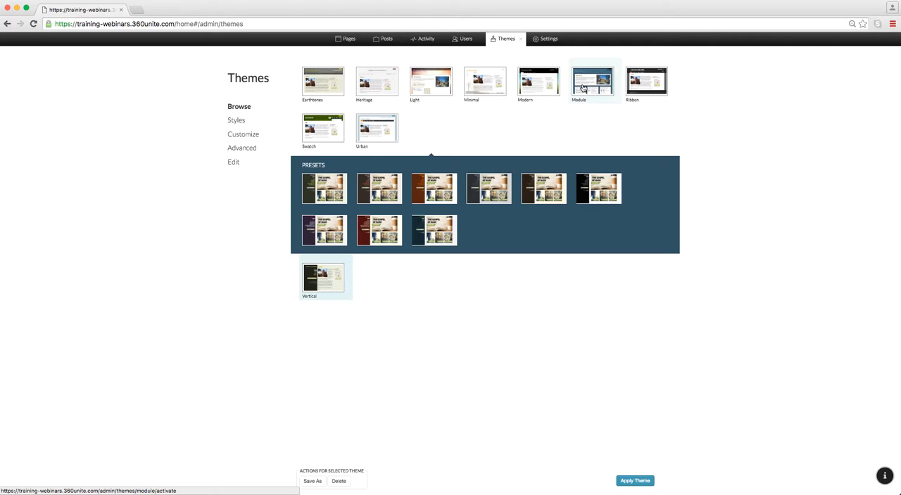
{"action": "left_click", "coordinate": [426, 86]}
{"action": "left_click", "coordinate": [391, 86]}
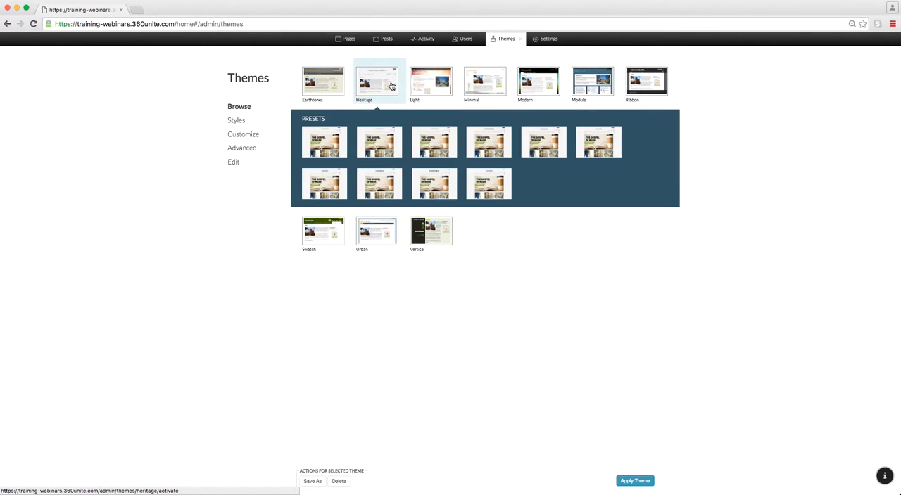
{"action": "left_click", "coordinate": [340, 80]}
{"action": "left_click", "coordinate": [489, 86]}
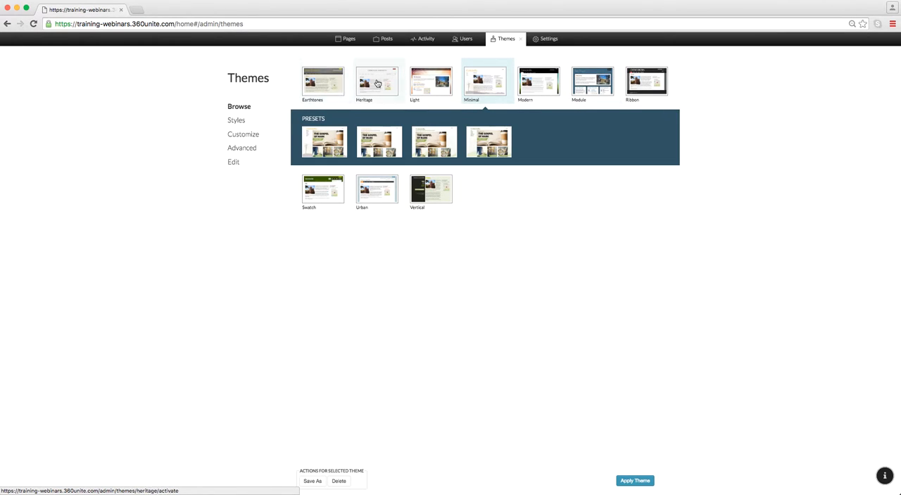
Step: Apply the Light theme with its black and gold light-spots preset and view the site's home page
{"action": "left_click", "coordinate": [433, 81]}
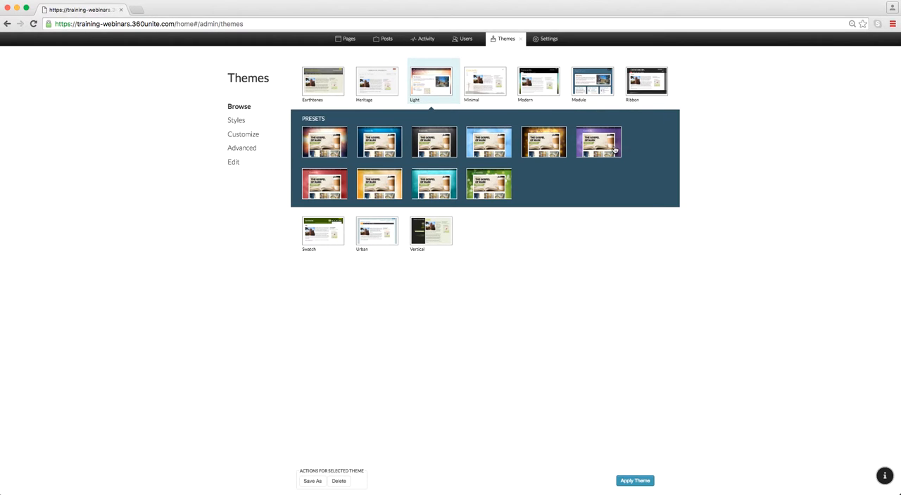
{"action": "left_click", "coordinate": [547, 141]}
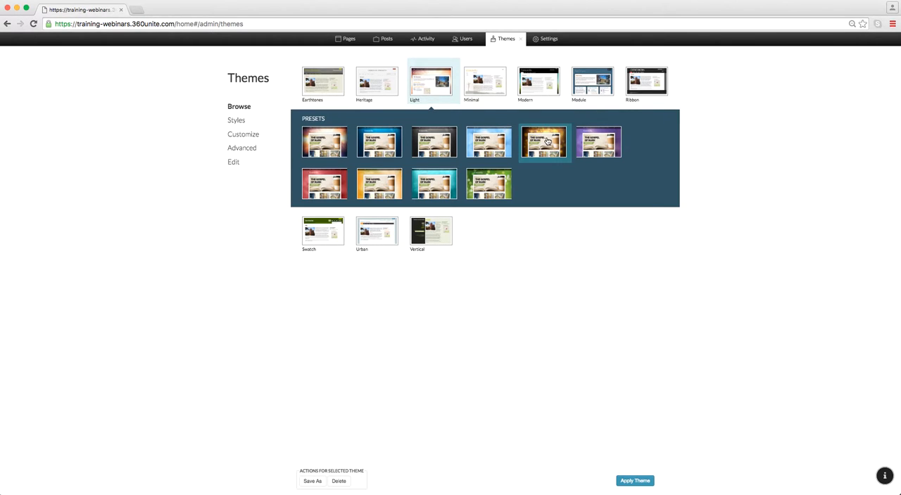
{"action": "left_click", "coordinate": [635, 481]}
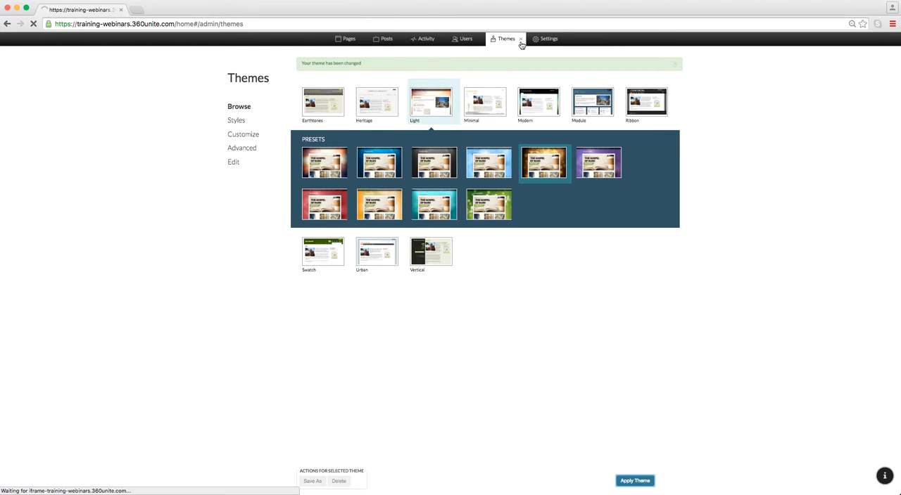
{"action": "left_click", "coordinate": [521, 39]}
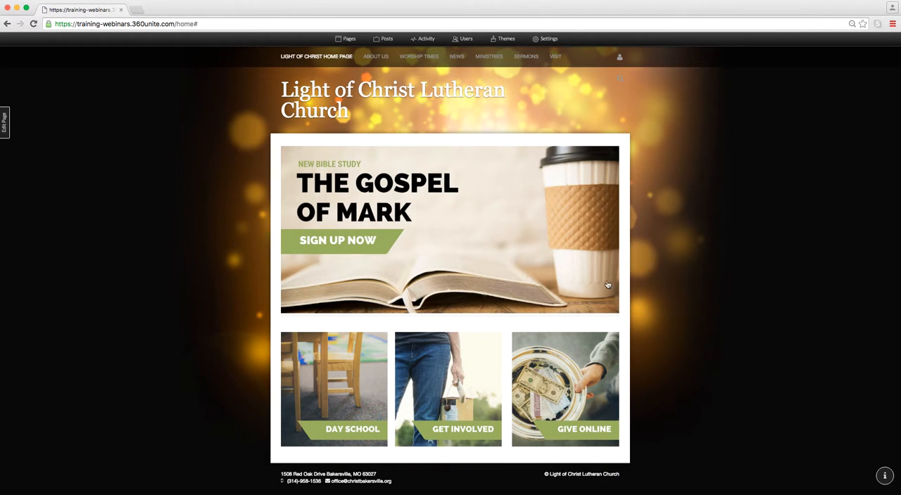
Step: Apply the Ribbon theme with its blue and white preset and view the site's home page
{"action": "left_click", "coordinate": [503, 39]}
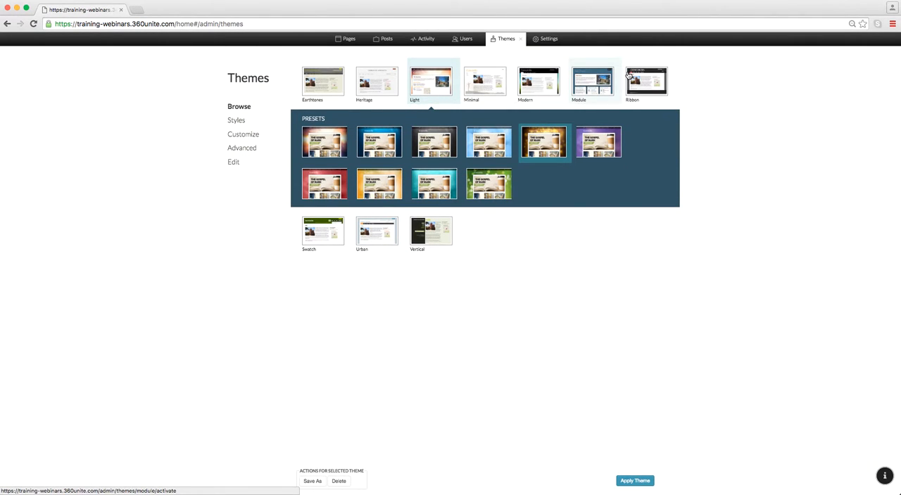
{"action": "left_click", "coordinate": [649, 77]}
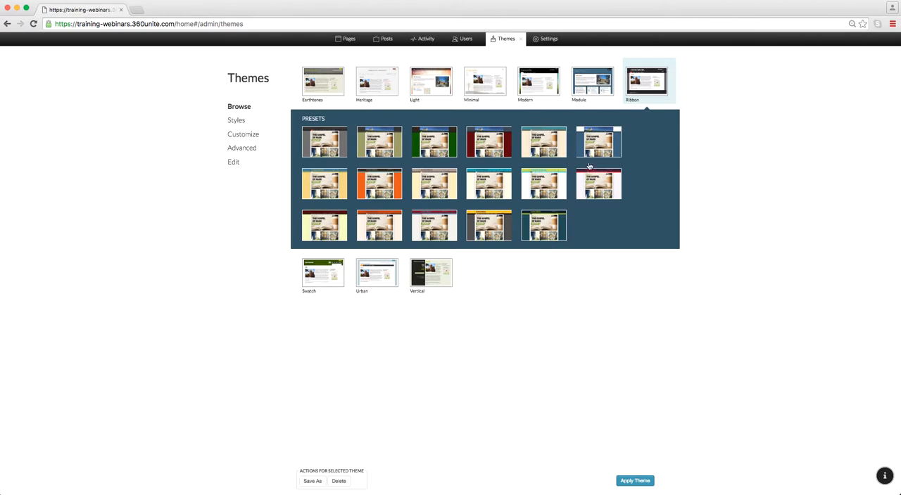
{"action": "left_click", "coordinate": [592, 145]}
{"action": "left_click", "coordinate": [635, 481]}
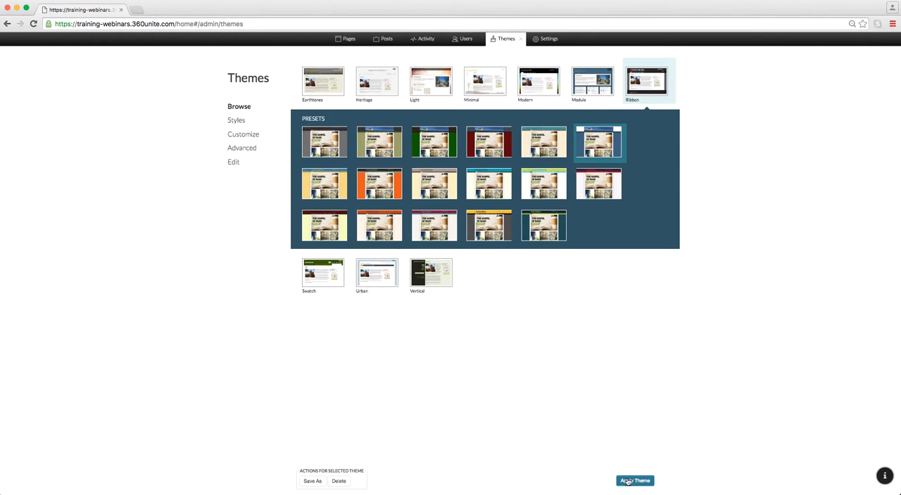
{"action": "left_click", "coordinate": [521, 39]}
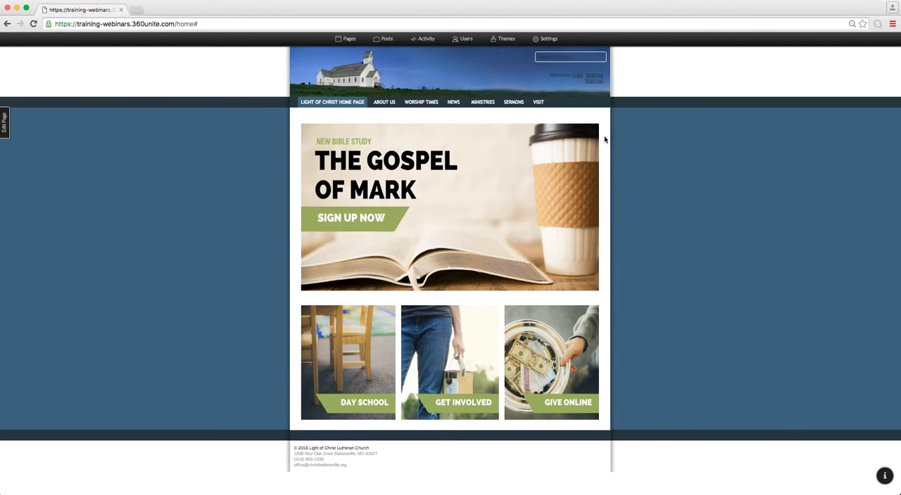
Step: Examine the Heading 1 settings among the theme's text styles and return to the style list
{"action": "left_click", "coordinate": [514, 40]}
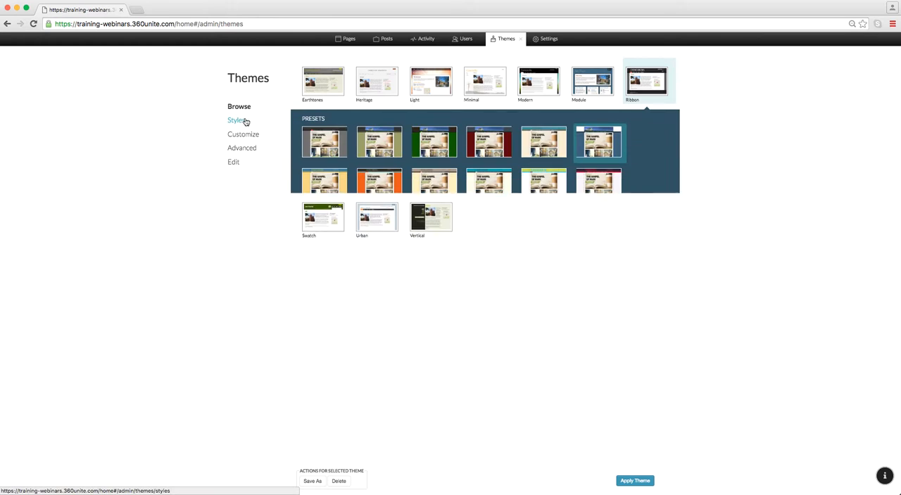
{"action": "left_click", "coordinate": [240, 122]}
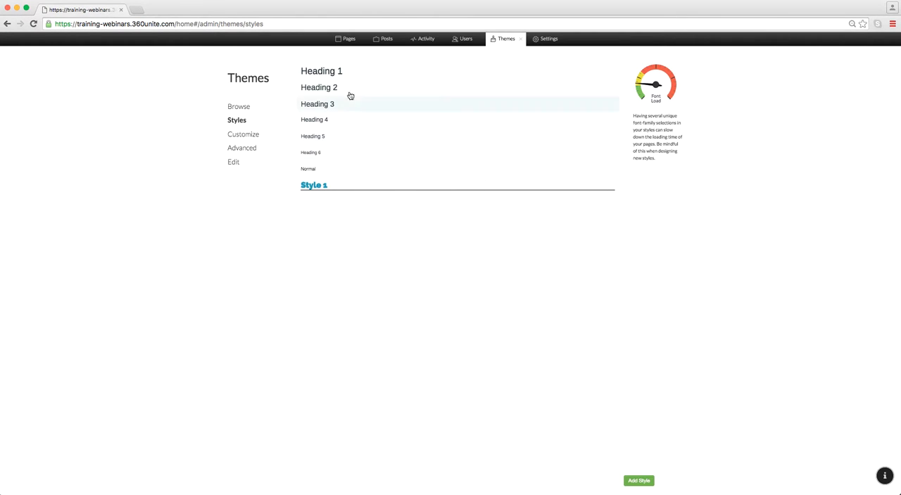
{"action": "left_click", "coordinate": [328, 71]}
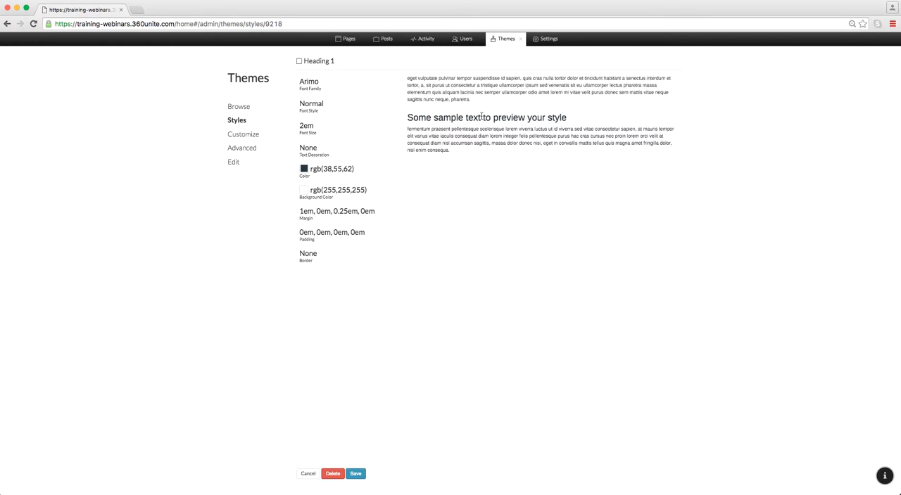
{"action": "left_click", "coordinate": [249, 125]}
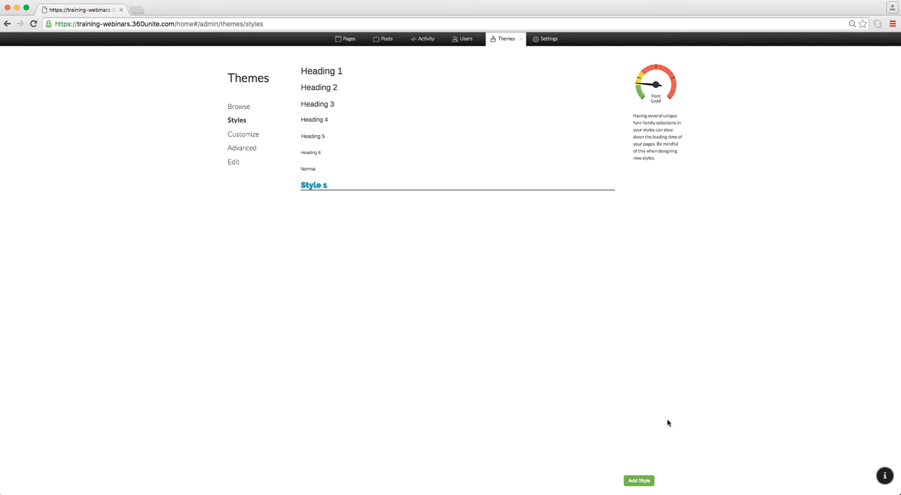
Step: Start a new text style, compare the Inline and Block previews, and make it a Block style
{"action": "left_click", "coordinate": [639, 482]}
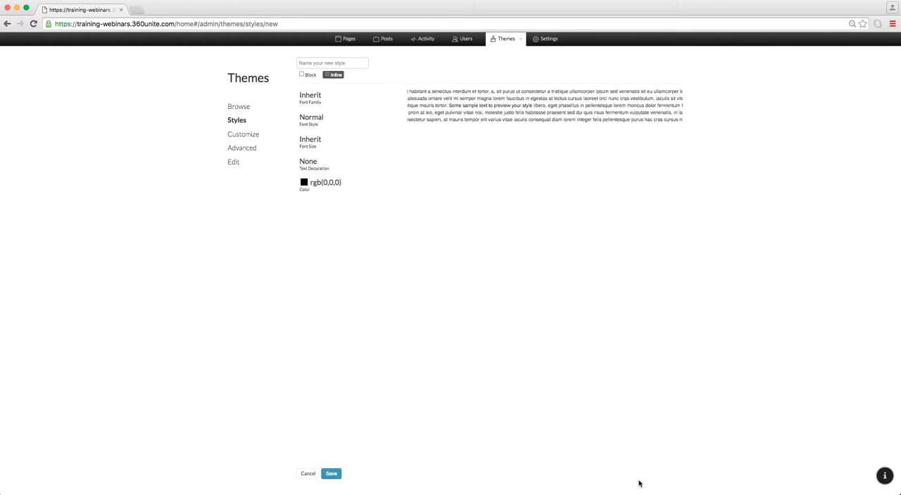
{"action": "left_click", "coordinate": [311, 79]}
{"action": "left_click", "coordinate": [336, 75]}
{"action": "left_click", "coordinate": [307, 79]}
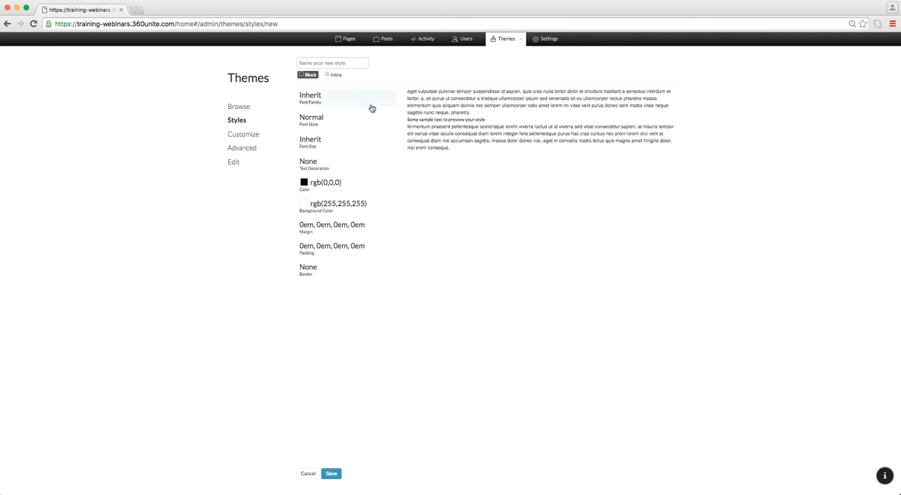
{"action": "left_click", "coordinate": [337, 75]}
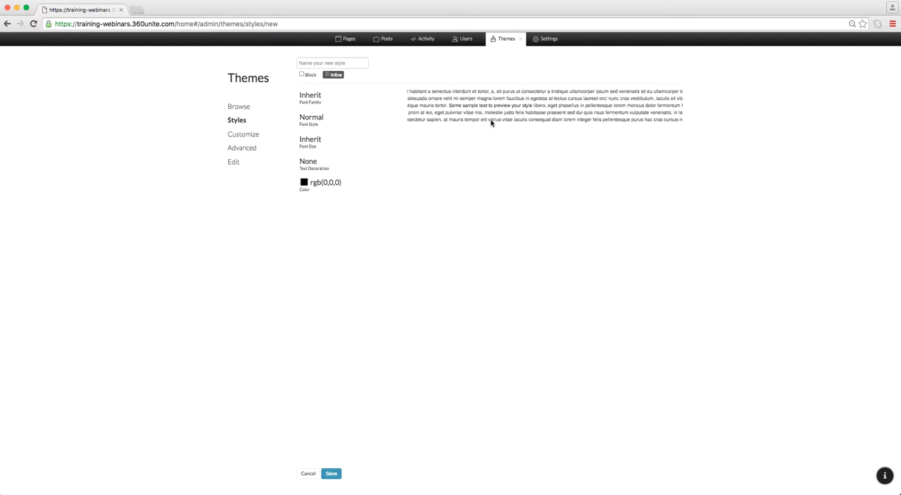
{"action": "left_click", "coordinate": [306, 78]}
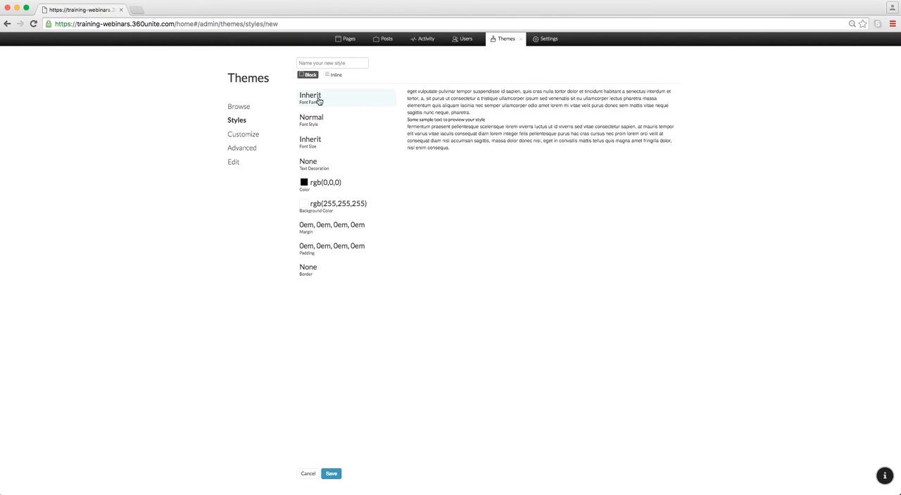
Step: Browse the available fonts and set the new style's font family to Raleway
{"action": "left_click", "coordinate": [318, 102]}
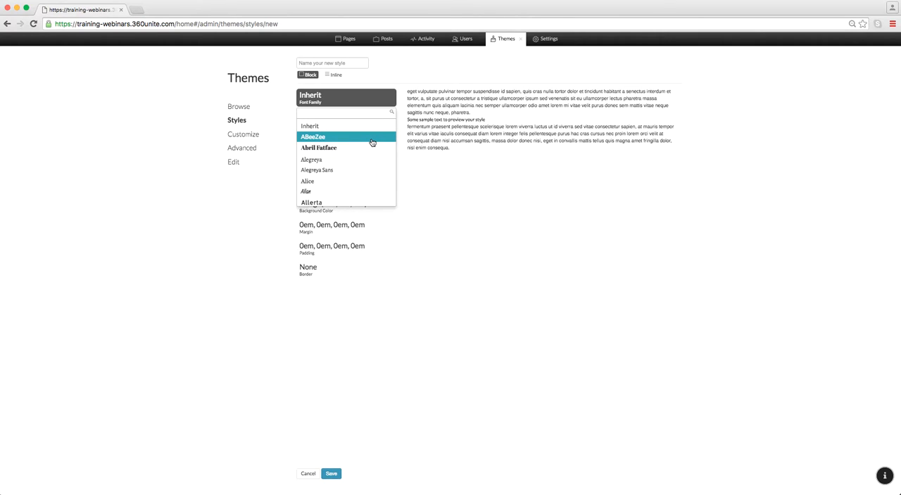
{"action": "scroll", "coordinate": [352, 181], "scroll_direction": "down", "scroll_amount": 4}
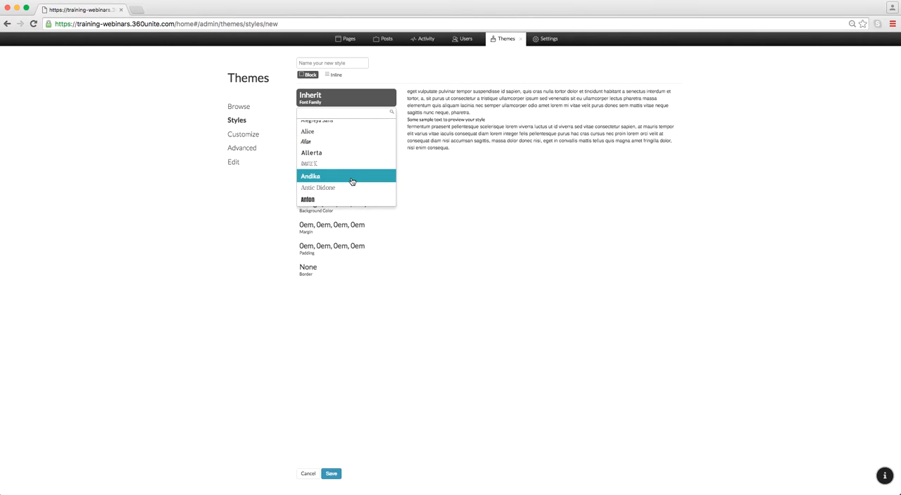
{"action": "scroll", "coordinate": [352, 182], "scroll_direction": "down", "scroll_amount": 20}
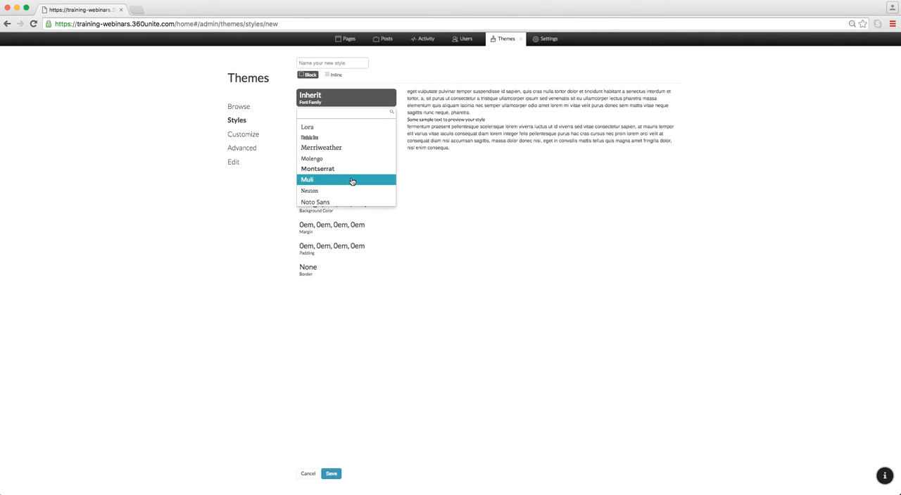
{"action": "scroll", "coordinate": [352, 182], "scroll_direction": "down", "scroll_amount": 15}
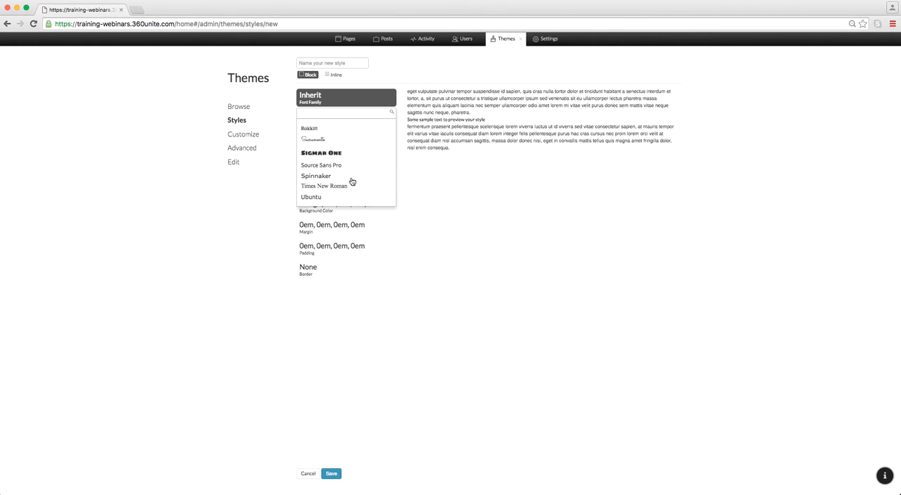
{"action": "scroll", "coordinate": [352, 183], "scroll_direction": "up", "scroll_amount": 10}
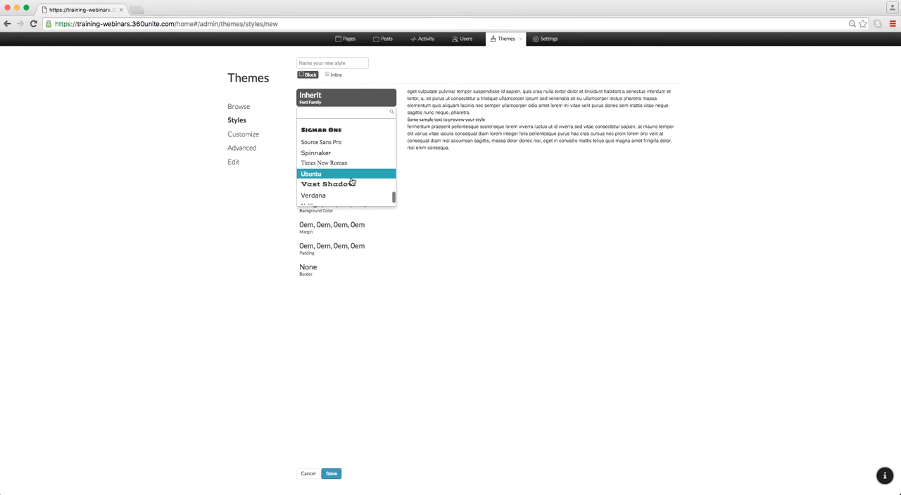
{"action": "scroll", "coordinate": [348, 180], "scroll_direction": "up", "scroll_amount": 3}
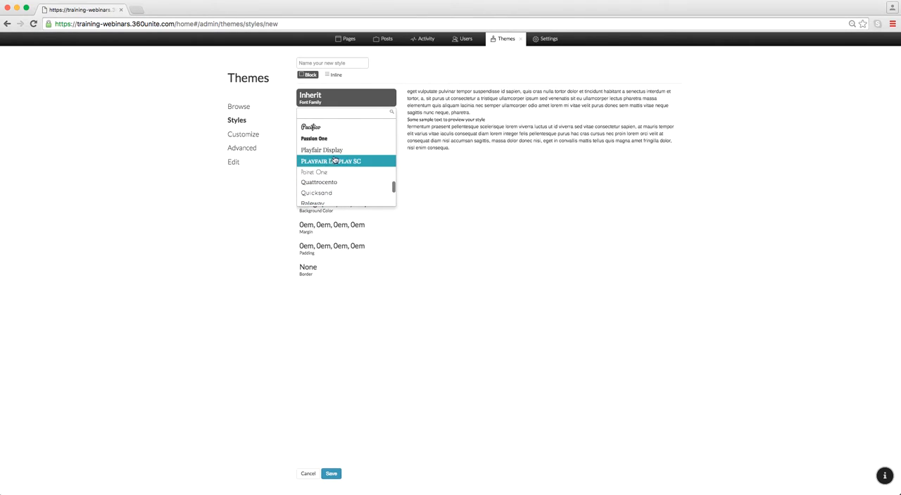
{"action": "scroll", "coordinate": [342, 163], "scroll_direction": "down", "scroll_amount": 1}
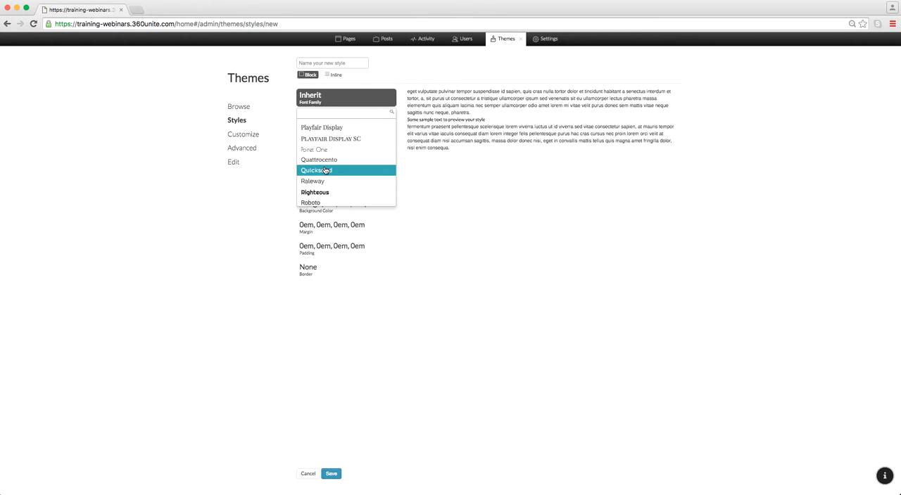
{"action": "left_click", "coordinate": [323, 182]}
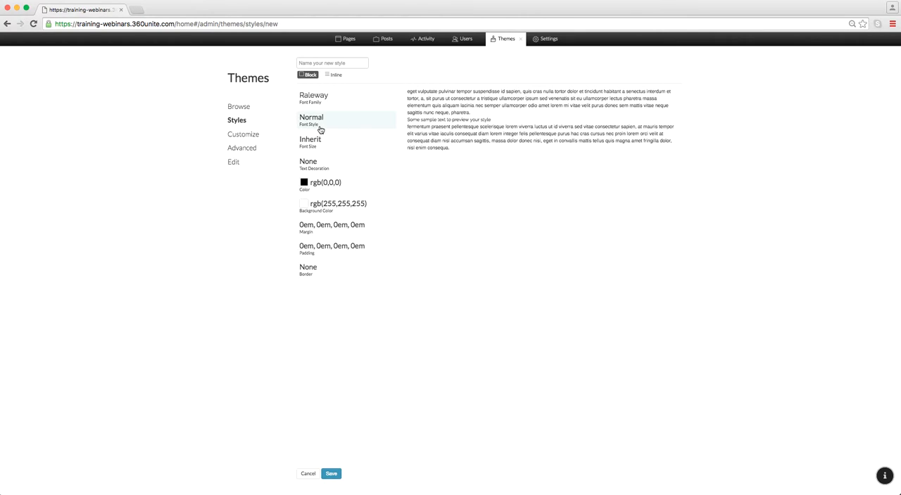
Step: Look through the font style options that Raleway offers for the new style
{"action": "left_click", "coordinate": [349, 128]}
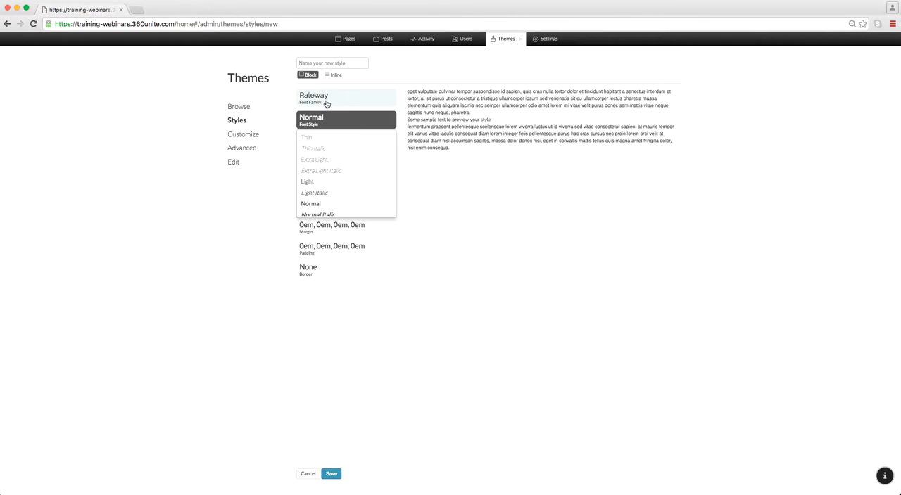
{"action": "scroll", "coordinate": [334, 176], "scroll_direction": "down", "scroll_amount": 3}
{"action": "scroll", "coordinate": [332, 172], "scroll_direction": "up", "scroll_amount": 3}
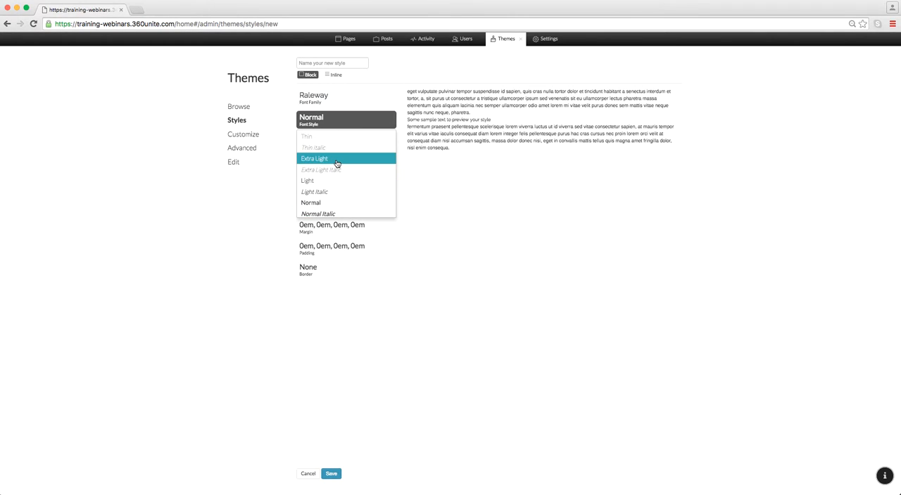
{"action": "scroll", "coordinate": [332, 167], "scroll_direction": "down", "scroll_amount": 4}
{"action": "scroll", "coordinate": [333, 166], "scroll_direction": "up", "scroll_amount": 4}
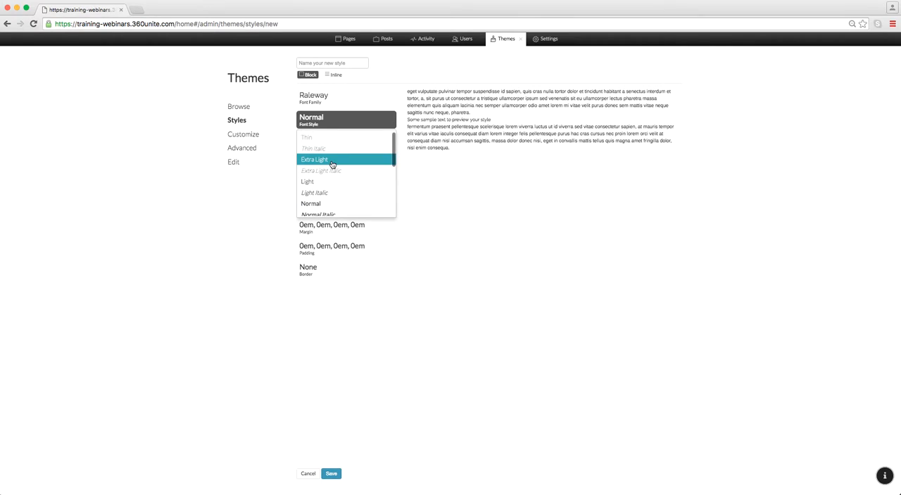
Step: Try Poiret One as the font family to check its font styles, and switch back to Raleway
{"action": "left_click", "coordinate": [341, 106]}
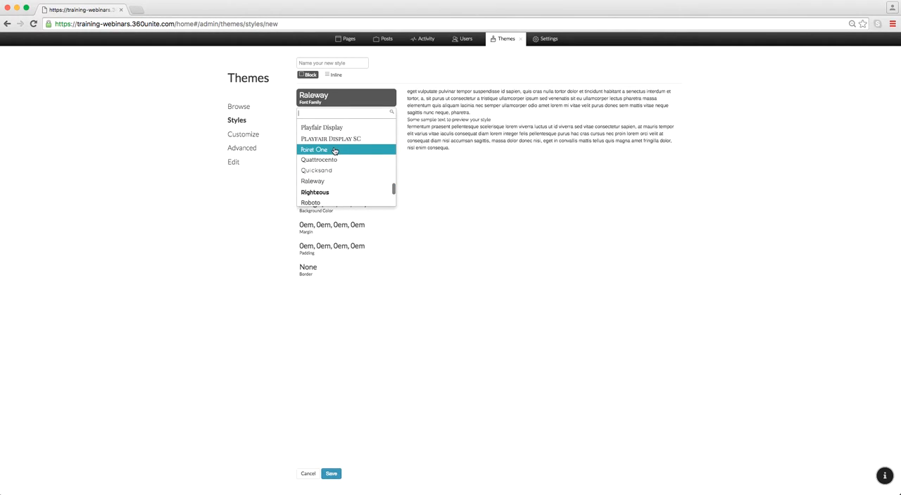
{"action": "left_click", "coordinate": [335, 151]}
{"action": "left_click", "coordinate": [324, 124]}
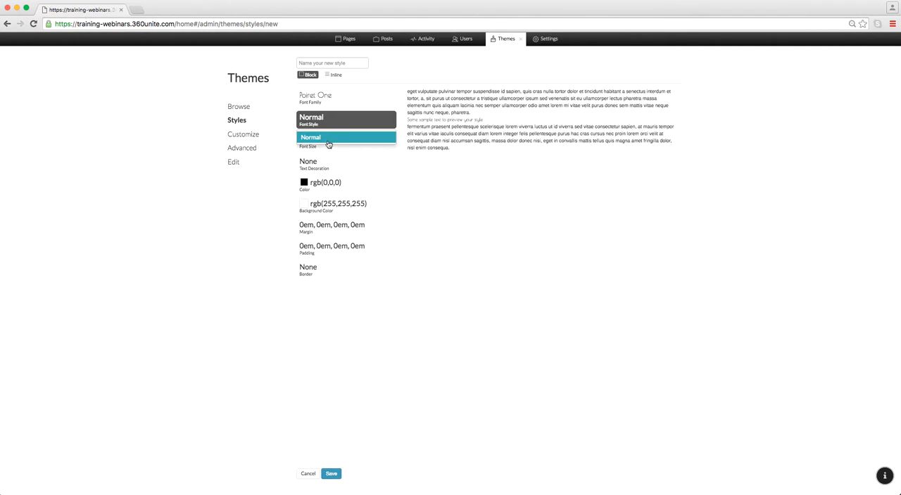
{"action": "left_click", "coordinate": [341, 99]}
{"action": "left_click", "coordinate": [327, 184]}
Step: Set the new style's font style to Heavy
{"action": "left_click", "coordinate": [356, 120]}
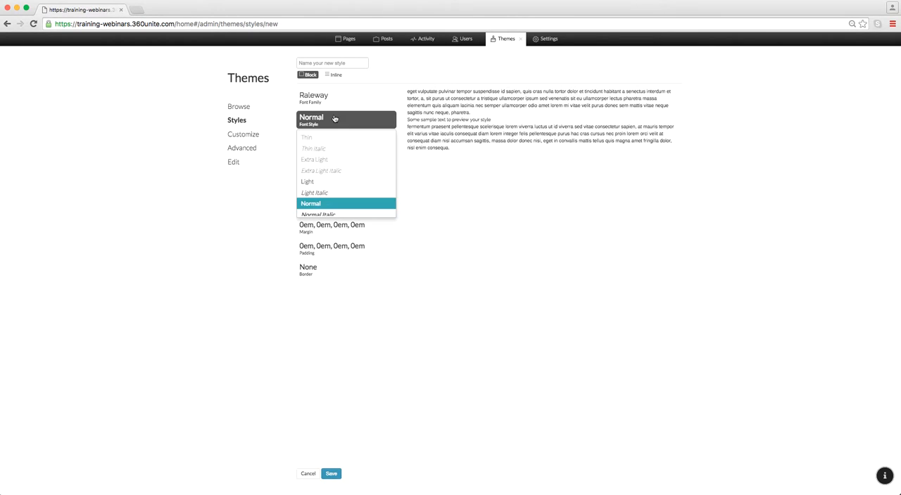
{"action": "scroll", "coordinate": [334, 179], "scroll_direction": "down", "scroll_amount": 5}
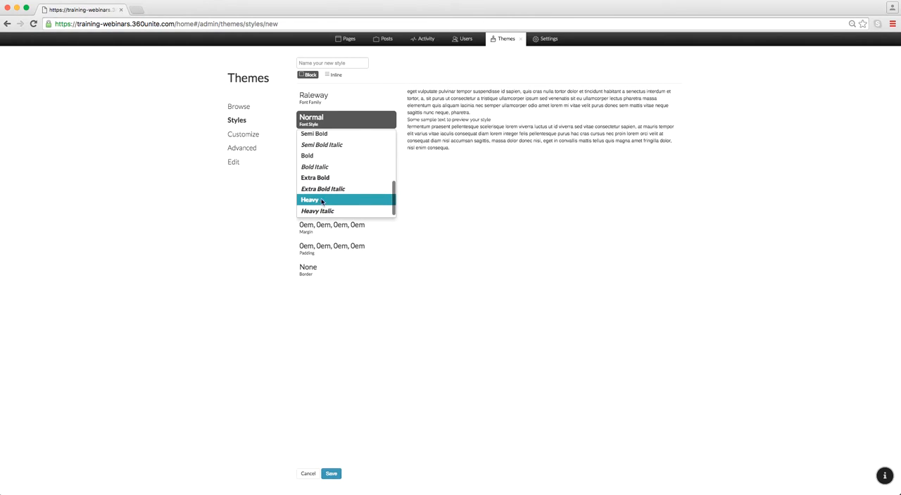
{"action": "left_click", "coordinate": [322, 202]}
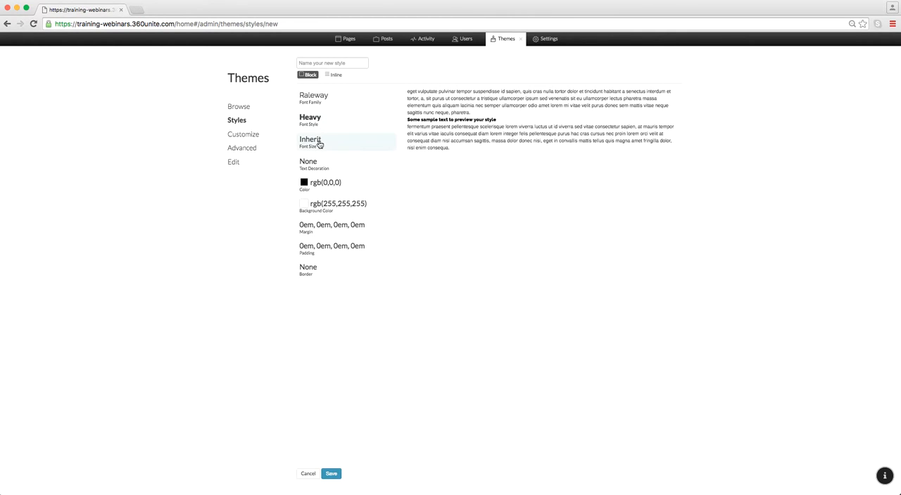
Step: Browse the font sizes and try 1em for the new style
{"action": "left_click", "coordinate": [319, 143]}
{"action": "scroll", "coordinate": [338, 221], "scroll_direction": "down", "scroll_amount": 3}
{"action": "scroll", "coordinate": [338, 221], "scroll_direction": "up", "scroll_amount": 3}
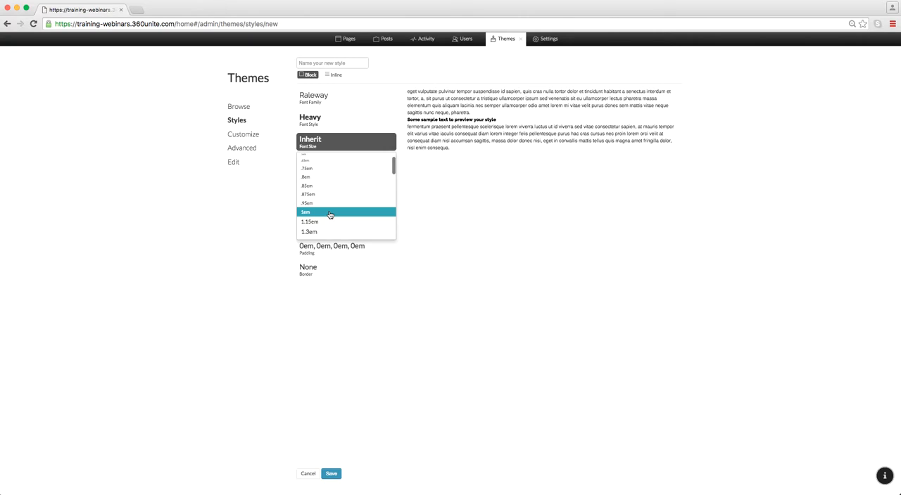
{"action": "left_click", "coordinate": [329, 212]}
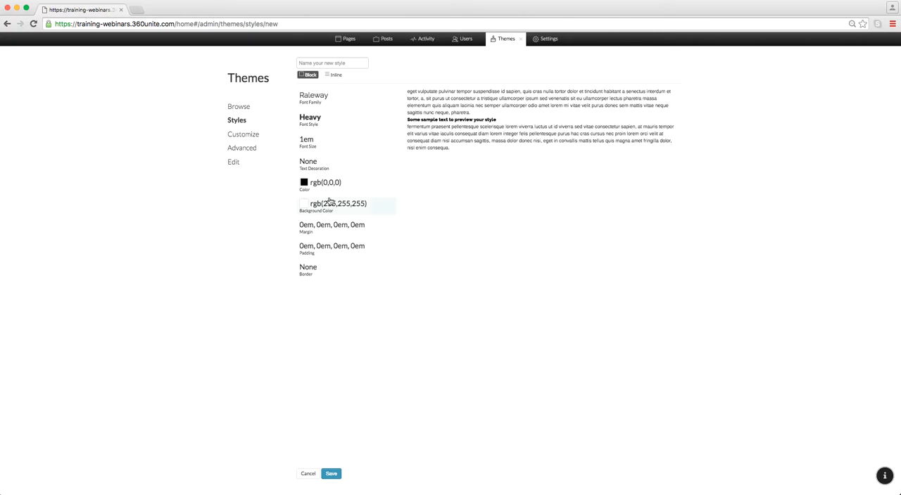
Step: Set the new style's font size to 1.75em
{"action": "left_click", "coordinate": [345, 142]}
{"action": "scroll", "coordinate": [345, 197], "scroll_direction": "down", "scroll_amount": 5}
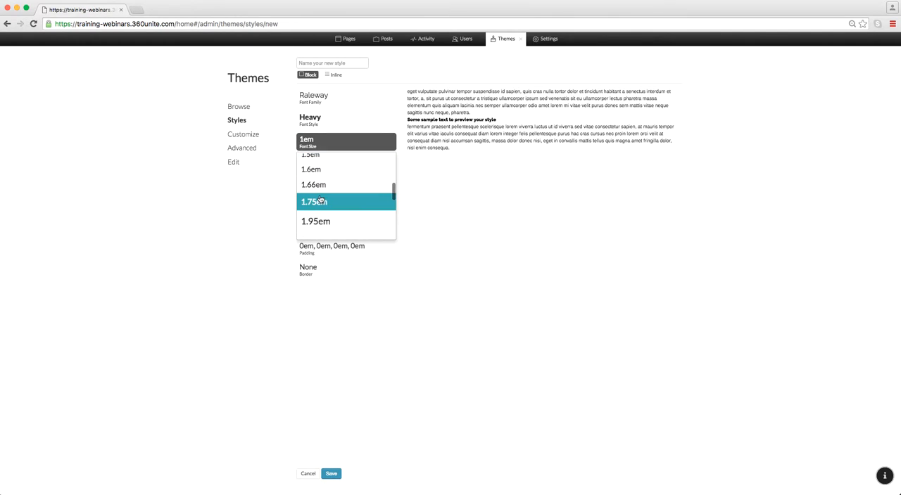
{"action": "left_click", "coordinate": [361, 207]}
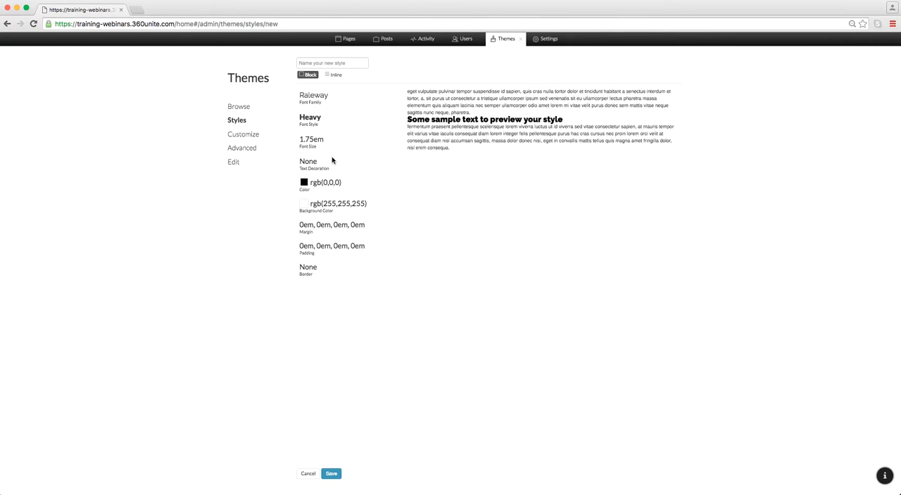
Step: Look through the text decoration options for the new style
{"action": "left_click", "coordinate": [315, 170]}
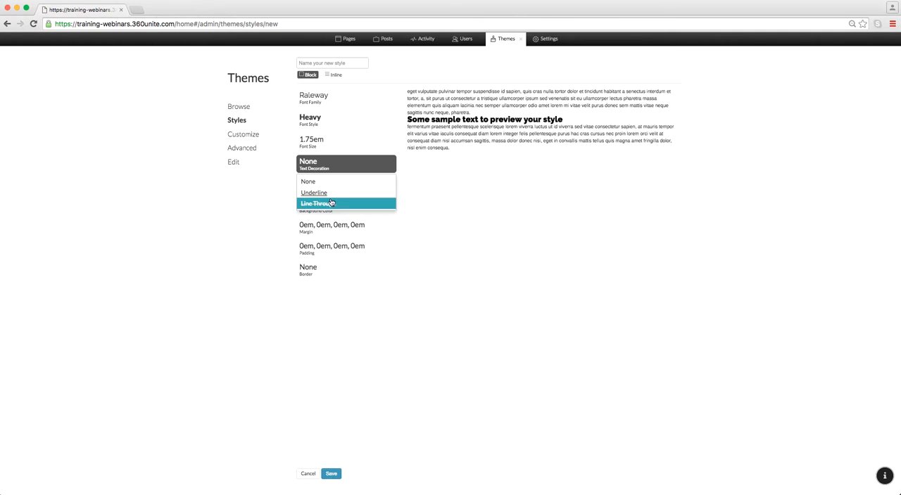
{"action": "left_click", "coordinate": [335, 164]}
{"action": "left_click", "coordinate": [334, 164]}
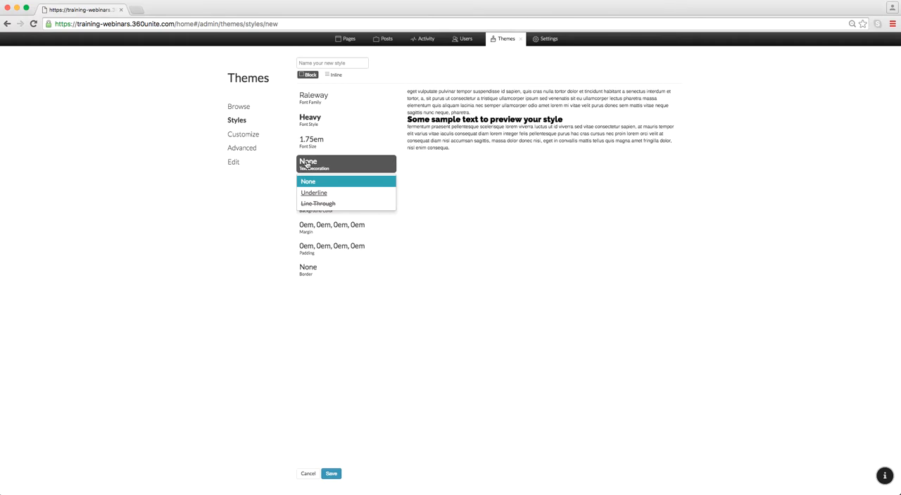
{"action": "left_click", "coordinate": [421, 174]}
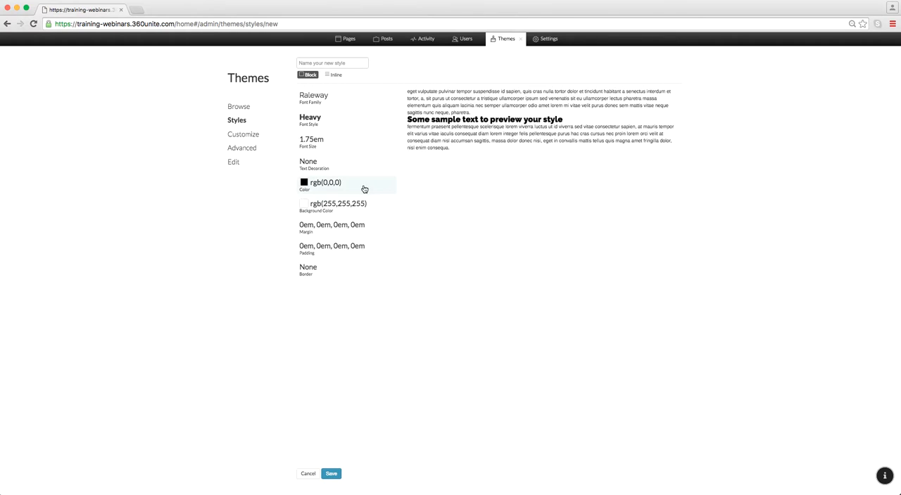
Step: Set the style's text color to turquoise blue, rgb(55, 177, 191)
{"action": "left_click", "coordinate": [304, 182]}
{"action": "left_click", "coordinate": [364, 219]}
{"action": "left_click_drag", "start_coordinate": [366, 216], "coordinate": [342, 205]}
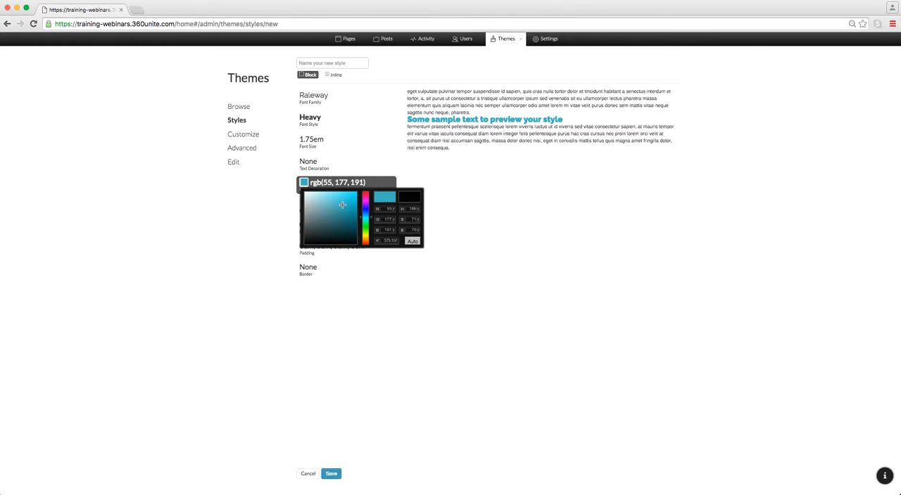
{"action": "left_click", "coordinate": [408, 191]}
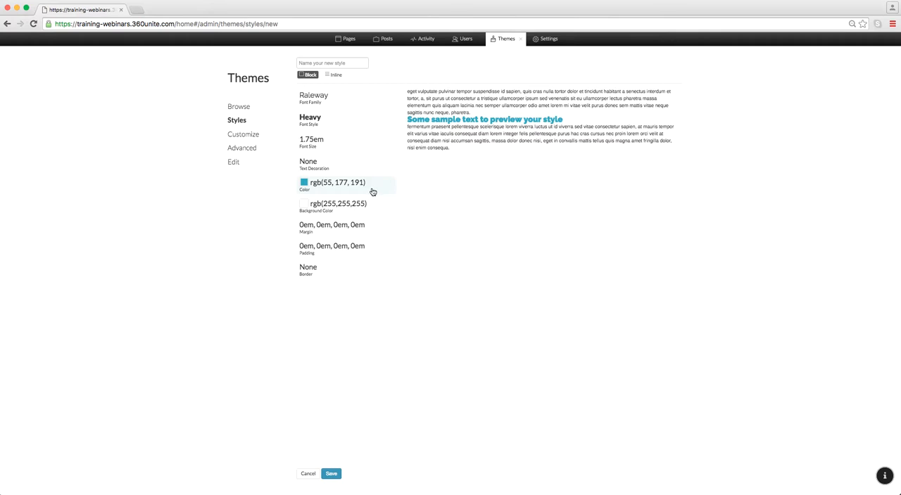
Step: Pick white, rgb(255, 255, 255), as the style's background color
{"action": "left_click", "coordinate": [303, 210]}
{"action": "mouse_move", "coordinate": [367, 232]}
{"action": "left_mouse_down"}
{"action": "mouse_move", "coordinate": [367, 247]}
{"action": "mouse_move", "coordinate": [337, 231]}
{"action": "mouse_move", "coordinate": [314, 245]}
{"action": "mouse_move", "coordinate": [354, 242]}
{"action": "mouse_move", "coordinate": [358, 227]}
{"action": "mouse_move", "coordinate": [348, 232]}
{"action": "mouse_move", "coordinate": [281, 207]}
{"action": "left_mouse_up"}
{"action": "left_click", "coordinate": [429, 189]}
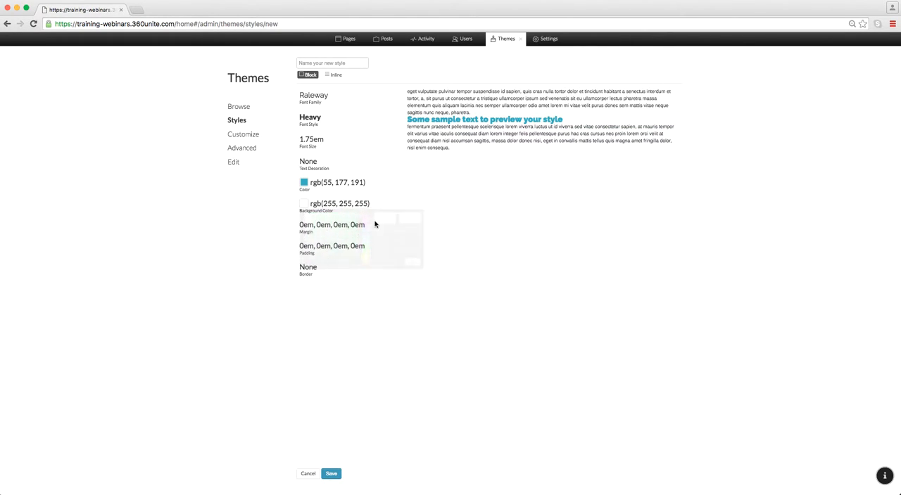
Step: Set the style's top margin to 1em
{"action": "left_click", "coordinate": [308, 230]}
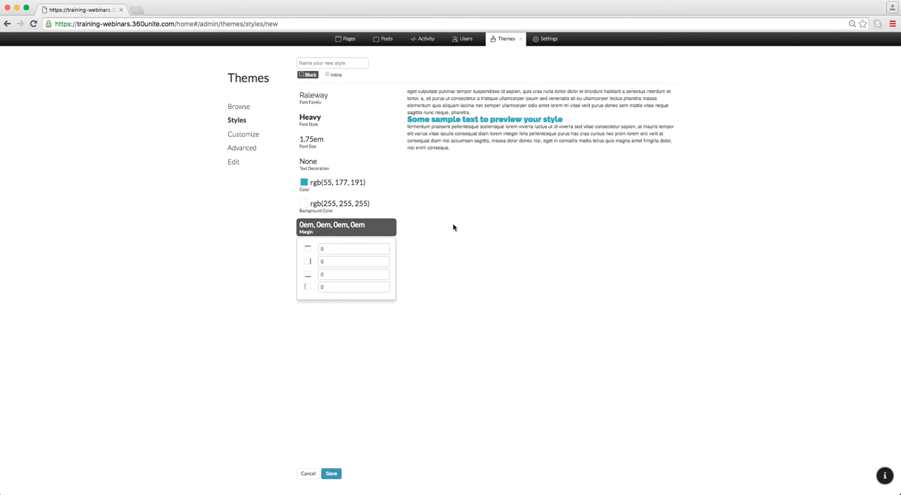
{"action": "left_click", "coordinate": [325, 229]}
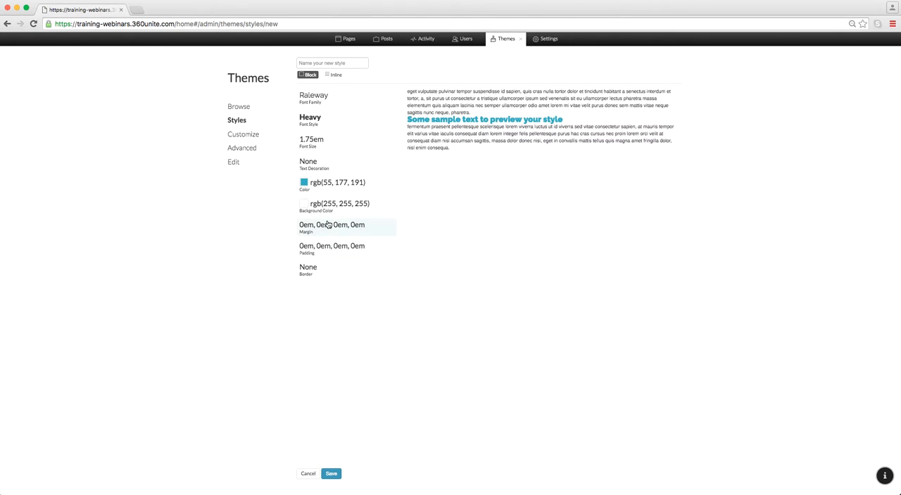
{"action": "left_click", "coordinate": [320, 232]}
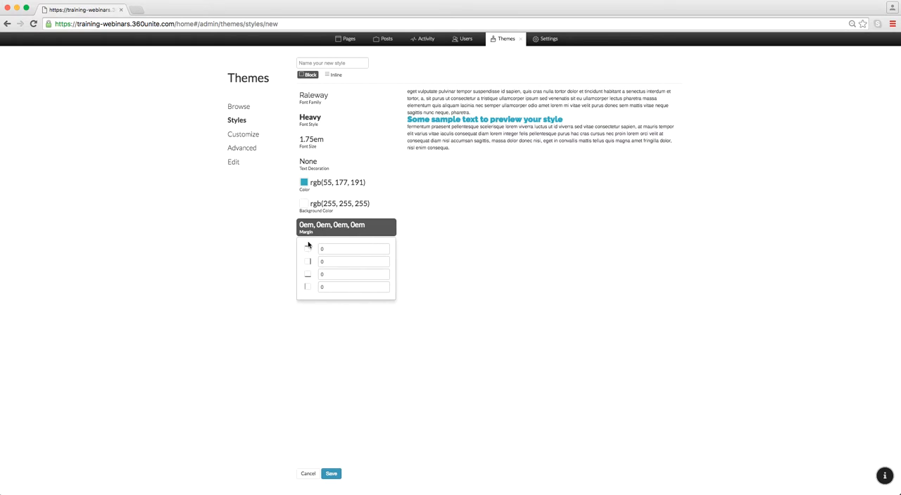
{"action": "left_click", "coordinate": [385, 248]}
{"action": "left_click", "coordinate": [386, 248]}
{"action": "left_click", "coordinate": [385, 248]}
{"action": "left_click", "coordinate": [386, 248]}
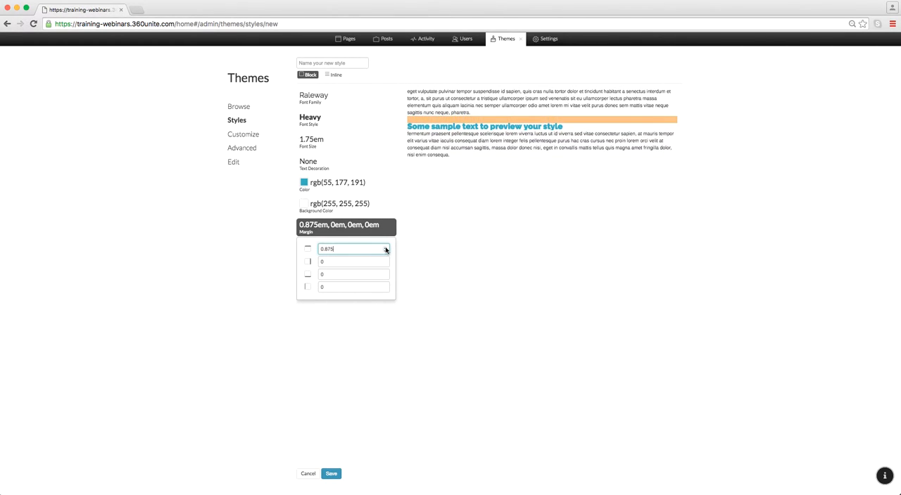
{"action": "left_click", "coordinate": [385, 248]}
{"action": "left_click", "coordinate": [385, 255]}
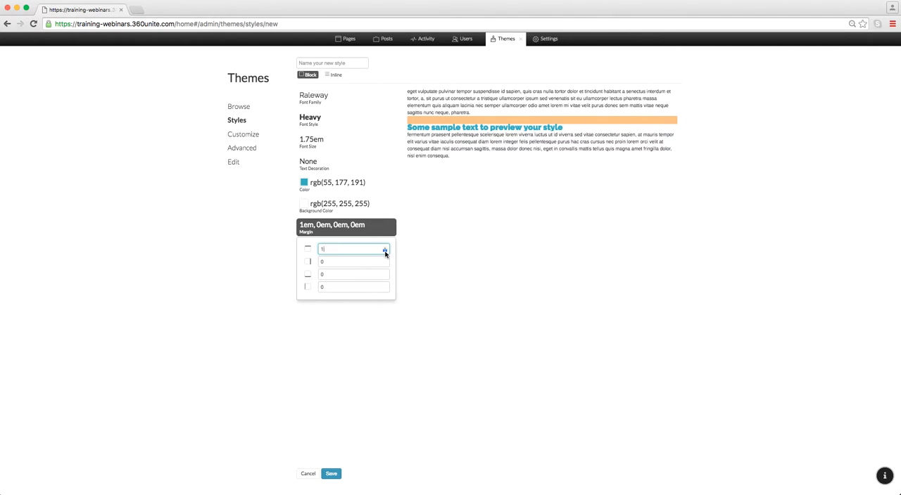
{"action": "left_click", "coordinate": [422, 255]}
Step: Set the style's bottom margin to 1em and close the margin settings
{"action": "left_click_drag", "start_coordinate": [325, 275], "coordinate": [308, 275]}
{"action": "type", "text": "1"}
{"action": "left_click", "coordinate": [533, 341]}
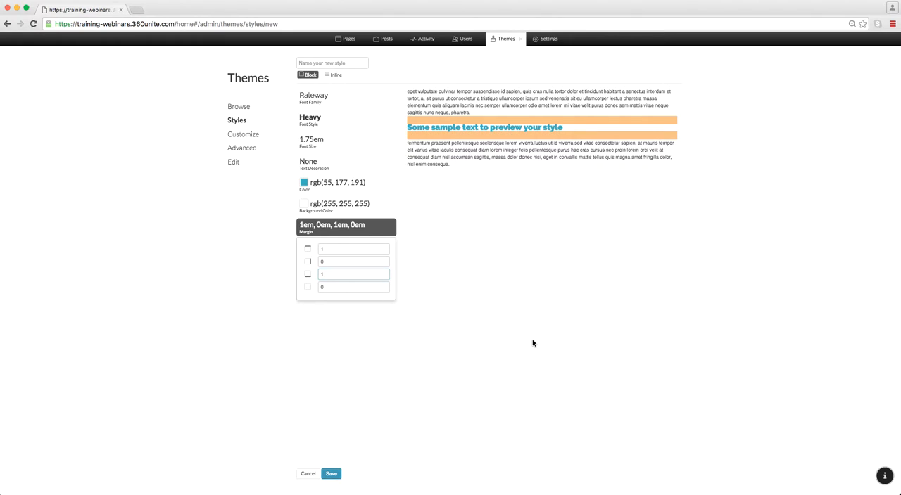
{"action": "left_click_drag", "start_coordinate": [349, 230], "coordinate": [342, 225]}
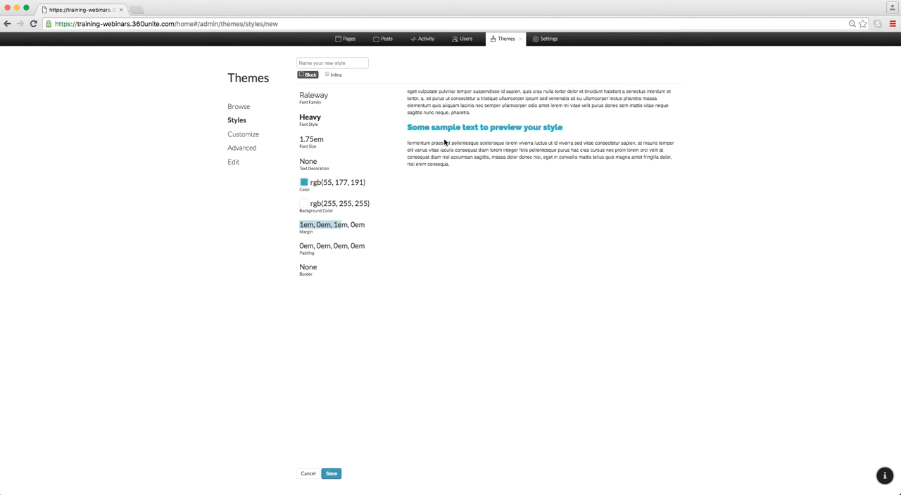
Step: Try a left margin of 1em on the style and set it back to 0
{"action": "left_click", "coordinate": [308, 229]}
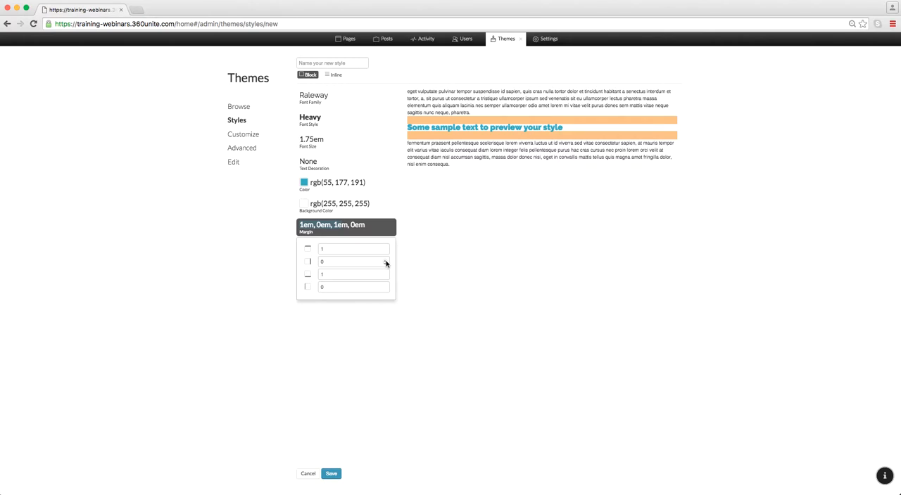
{"action": "left_click", "coordinate": [358, 288]}
{"action": "type", "text": "1"}
{"action": "left_click", "coordinate": [540, 302]}
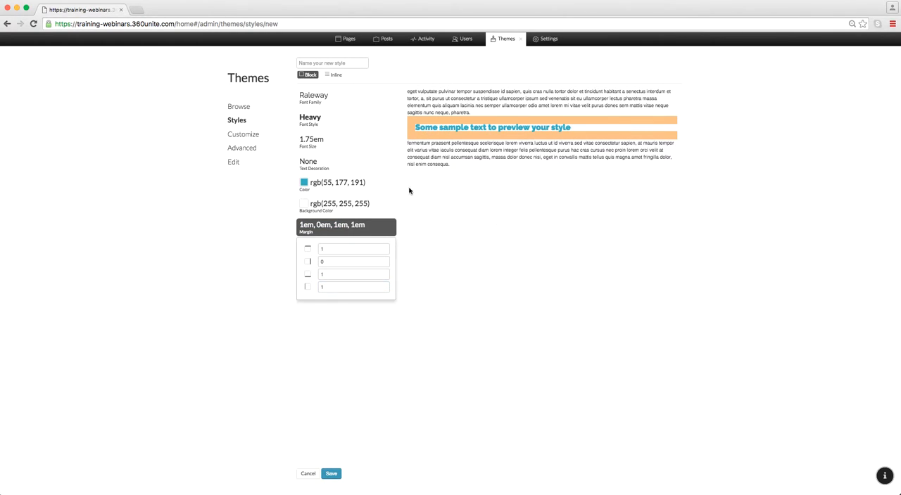
{"action": "left_click_drag", "start_coordinate": [330, 288], "coordinate": [303, 288]}
{"action": "type", "text": "0"}
{"action": "left_click", "coordinate": [380, 227]}
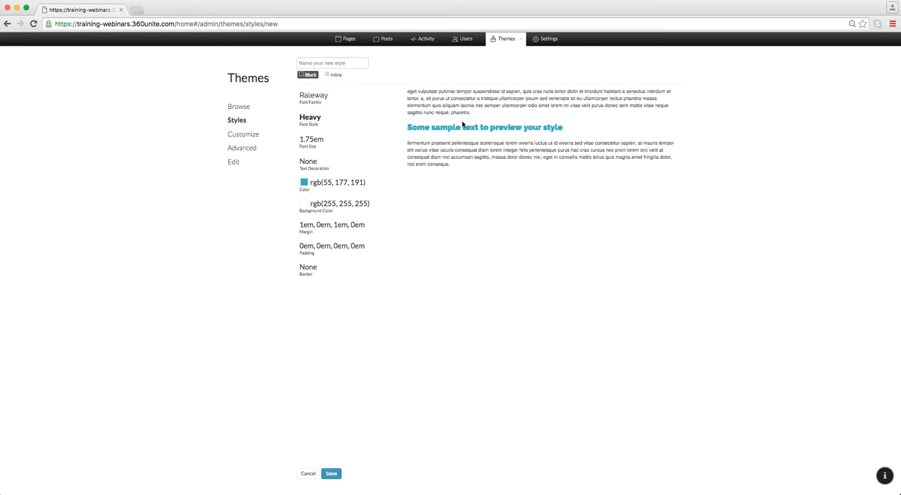
Step: Add a solid bottom border to the style with a width of 1 and a dark blue color
{"action": "left_click", "coordinate": [314, 268]}
{"action": "left_click", "coordinate": [303, 292]}
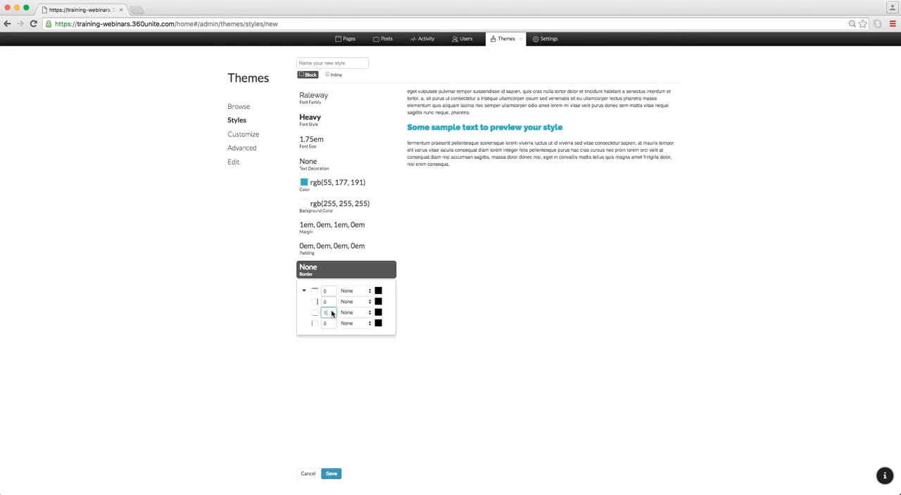
{"action": "left_click", "coordinate": [326, 310]}
{"action": "left_click", "coordinate": [354, 313]}
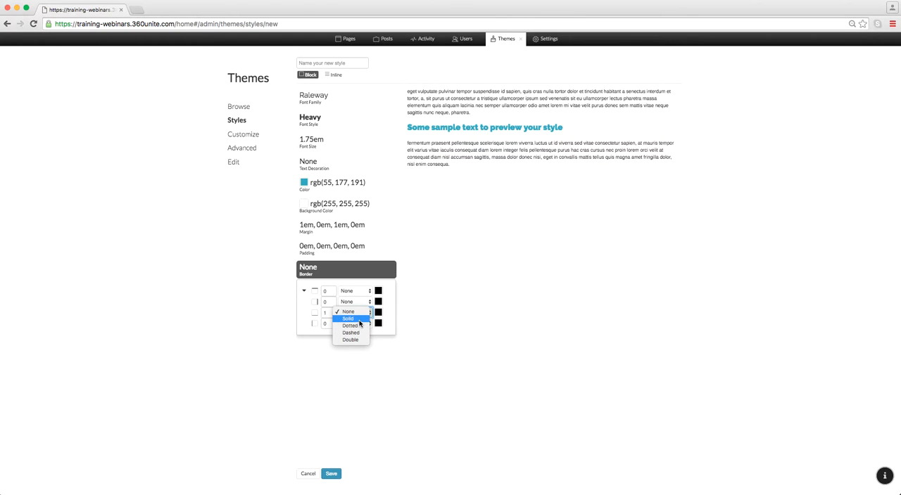
{"action": "left_click", "coordinate": [359, 320]}
{"action": "left_click", "coordinate": [378, 312]}
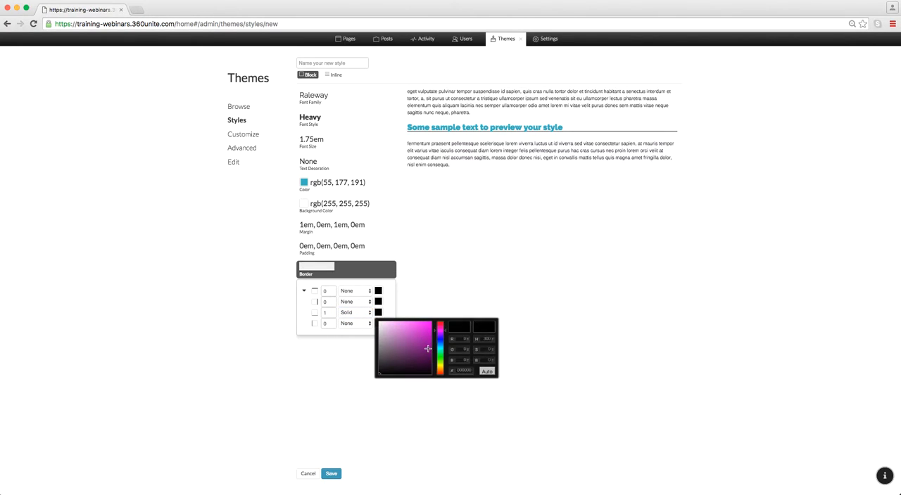
{"action": "mouse_move", "coordinate": [441, 352]}
{"action": "left_mouse_down"}
{"action": "mouse_move", "coordinate": [440, 333]}
{"action": "mouse_move", "coordinate": [423, 341]}
{"action": "mouse_move", "coordinate": [431, 346]}
{"action": "left_mouse_up"}
{"action": "left_click", "coordinate": [567, 288]}
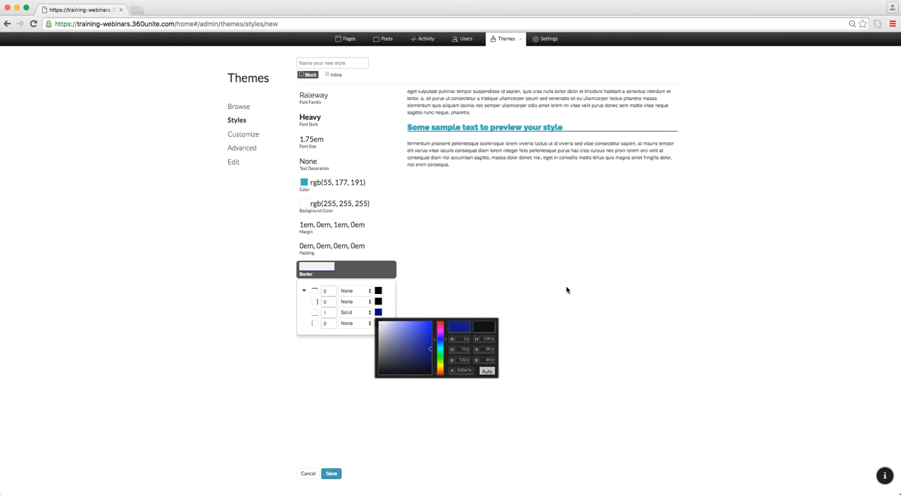
Step: Set the bottom border's width to 5 and close the border settings
{"action": "double_click", "coordinate": [327, 313]}
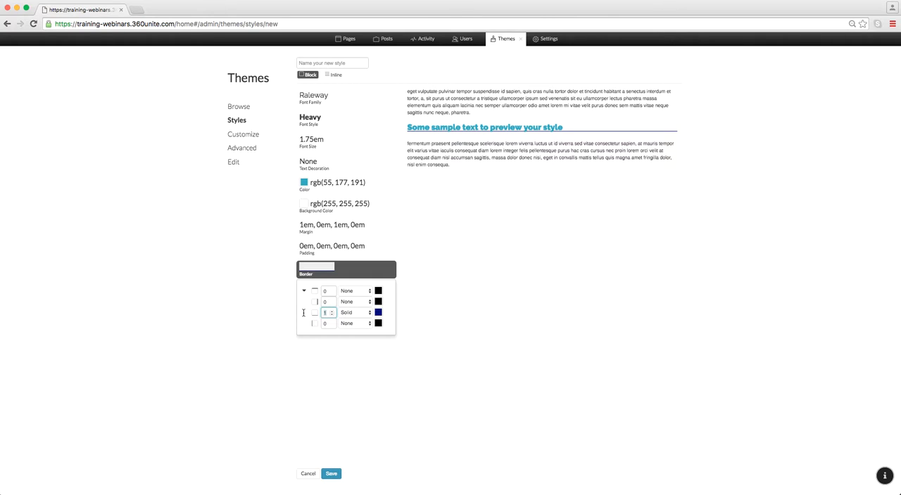
{"action": "type", "text": "5"}
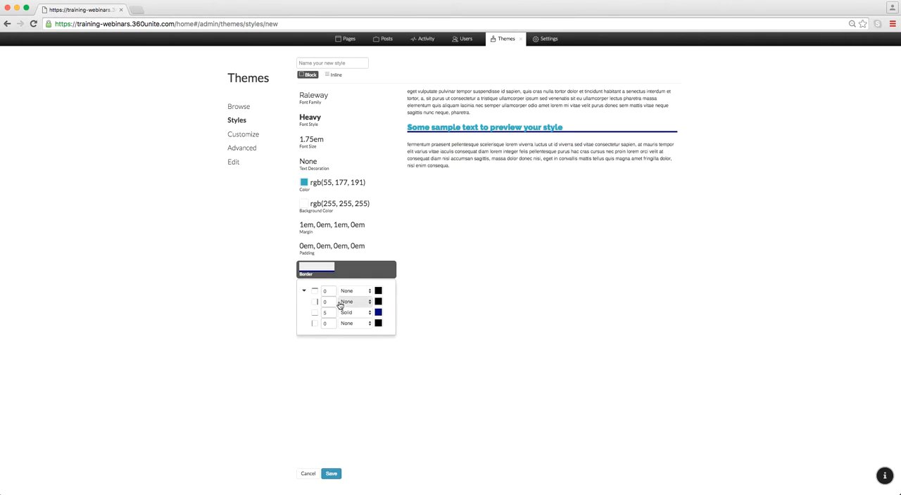
{"action": "left_click", "coordinate": [318, 269]}
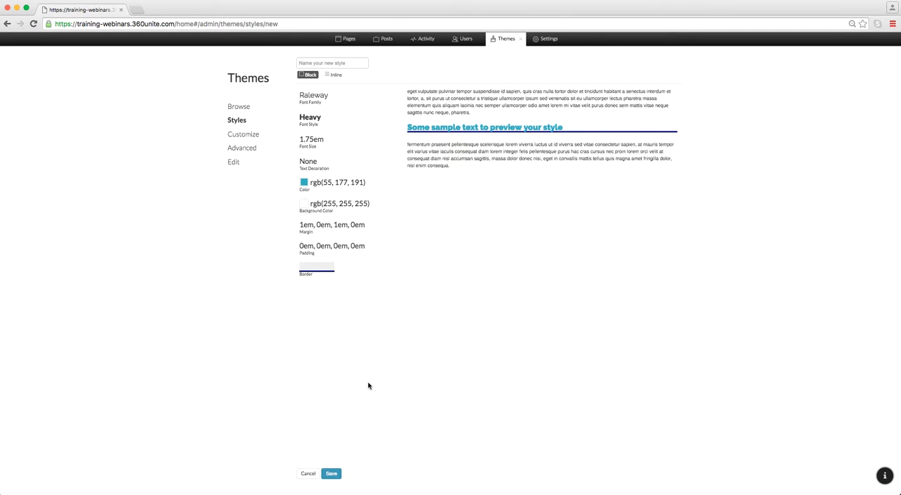
Step: Name the new style "Style 2" and save it
{"action": "left_click", "coordinate": [331, 474]}
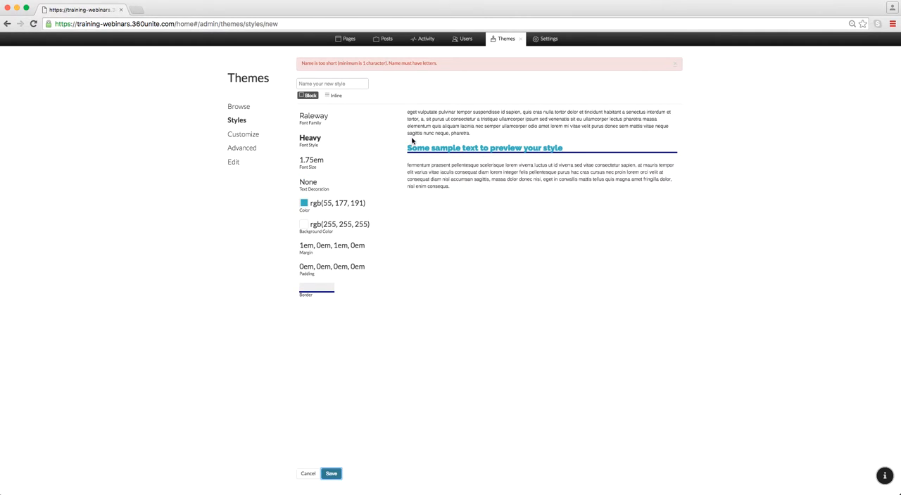
{"action": "left_click", "coordinate": [319, 83]}
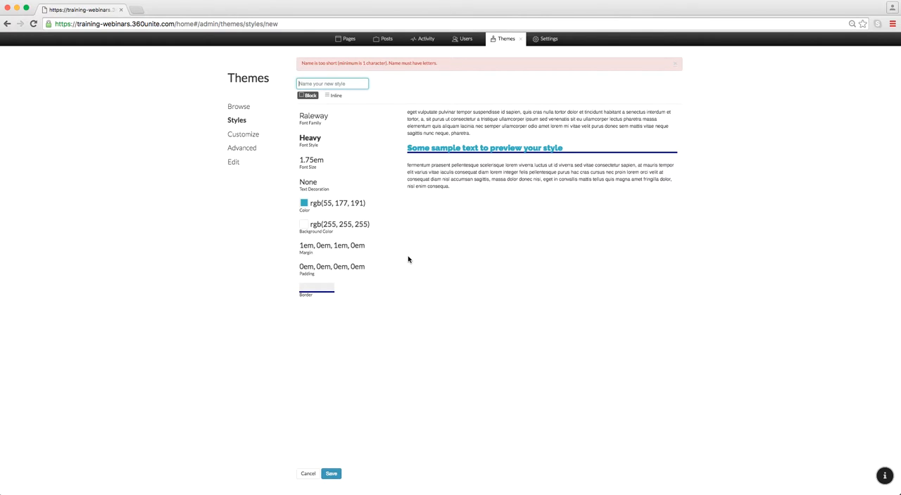
{"action": "type", "text": "Style 2"}
{"action": "left_click", "coordinate": [331, 473]}
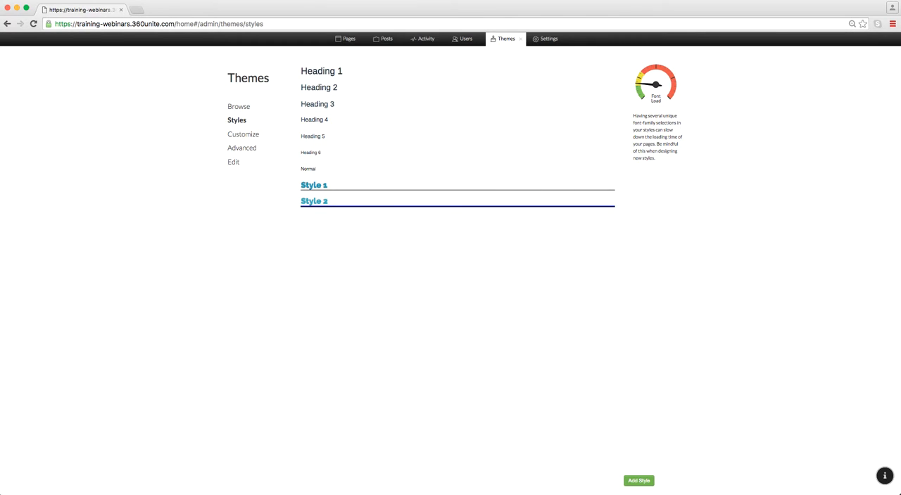
Step: Apply the fourth preset of the Minimal theme to the site and view that theme's customization options
{"action": "left_click", "coordinate": [243, 135]}
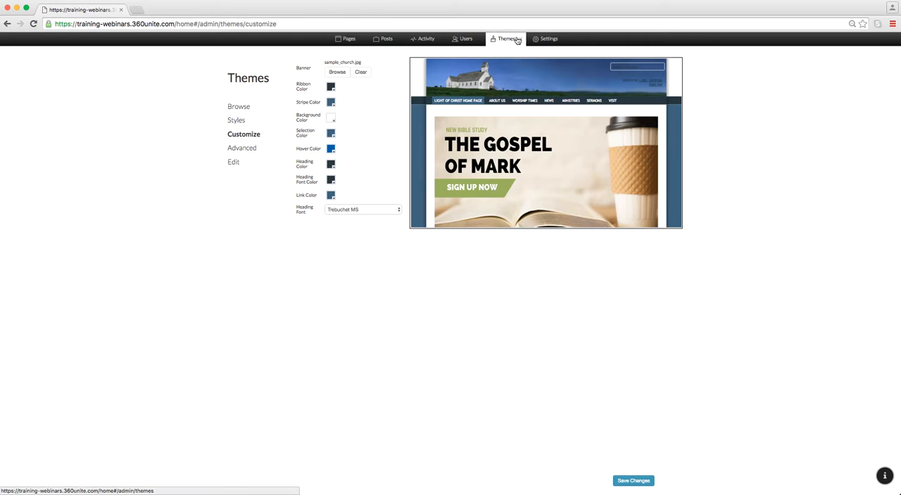
{"action": "left_click", "coordinate": [244, 109]}
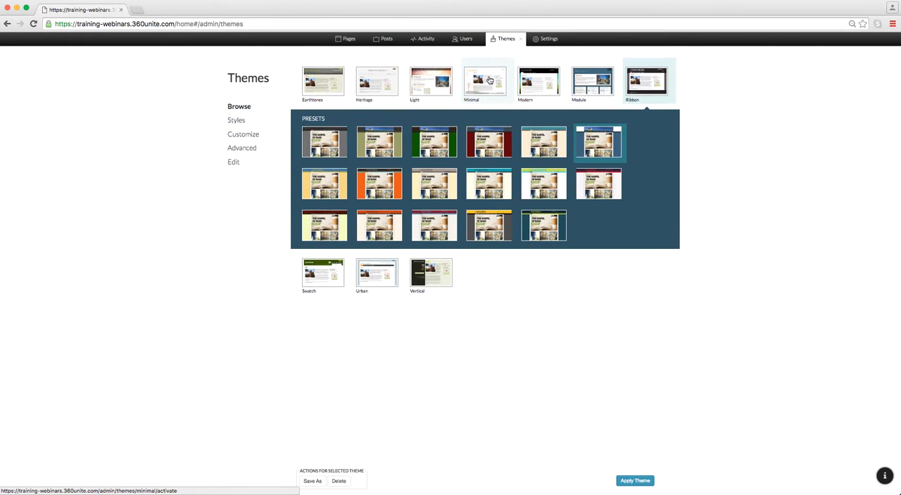
{"action": "left_click", "coordinate": [490, 79]}
{"action": "left_click", "coordinate": [470, 149]}
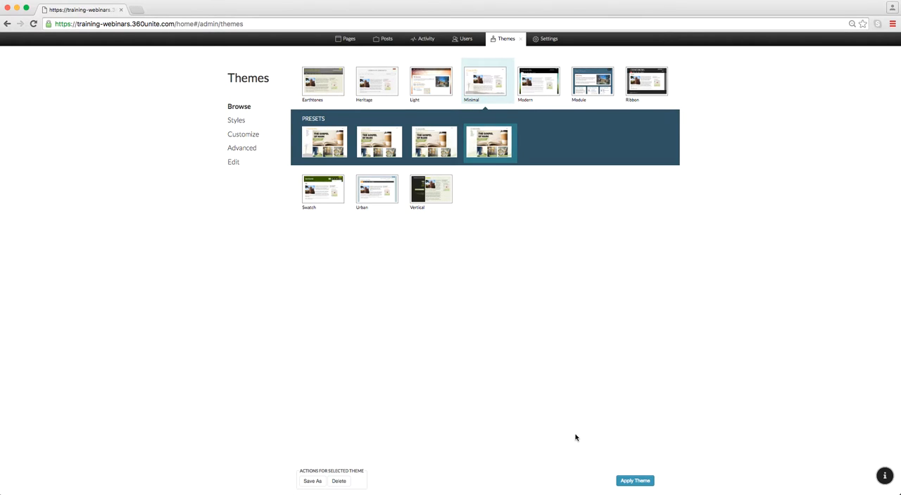
{"action": "left_click", "coordinate": [644, 485]}
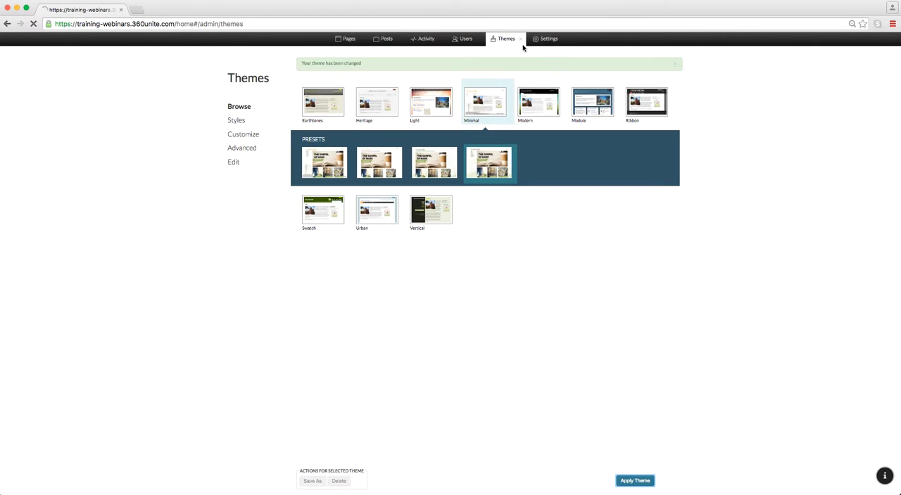
{"action": "left_click", "coordinate": [521, 40]}
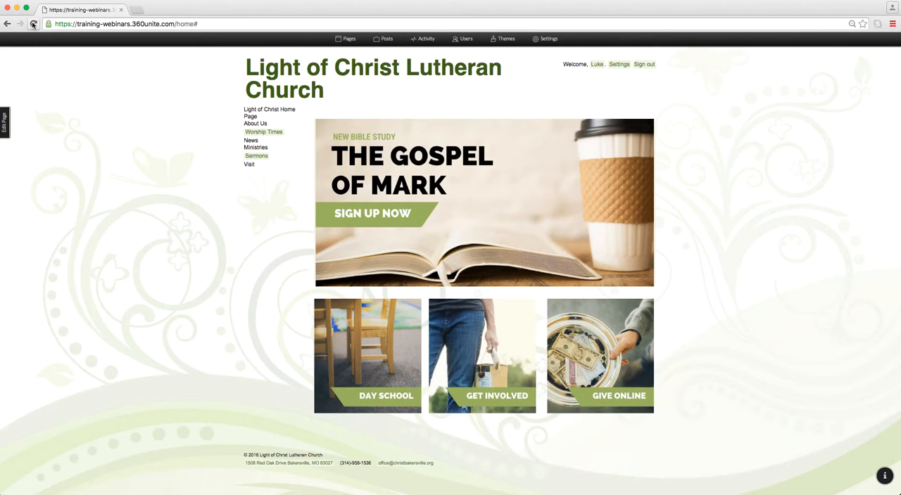
{"action": "left_click", "coordinate": [497, 39]}
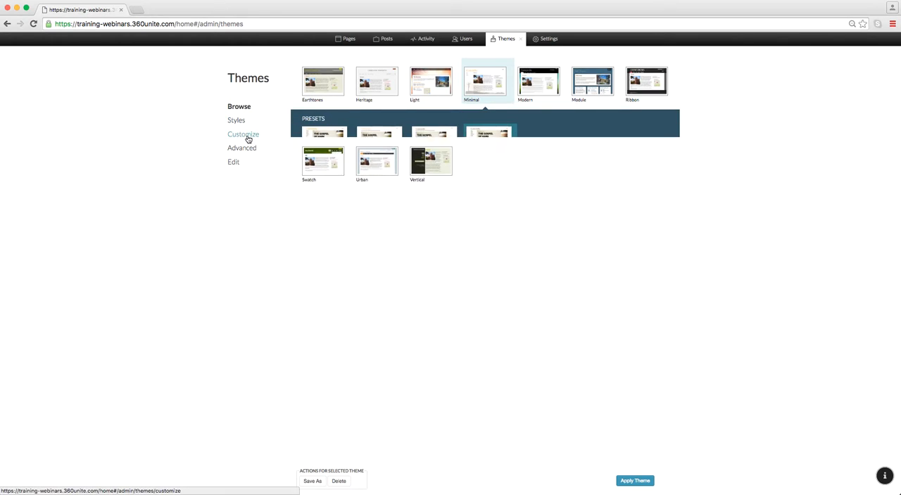
{"action": "left_click", "coordinate": [247, 138]}
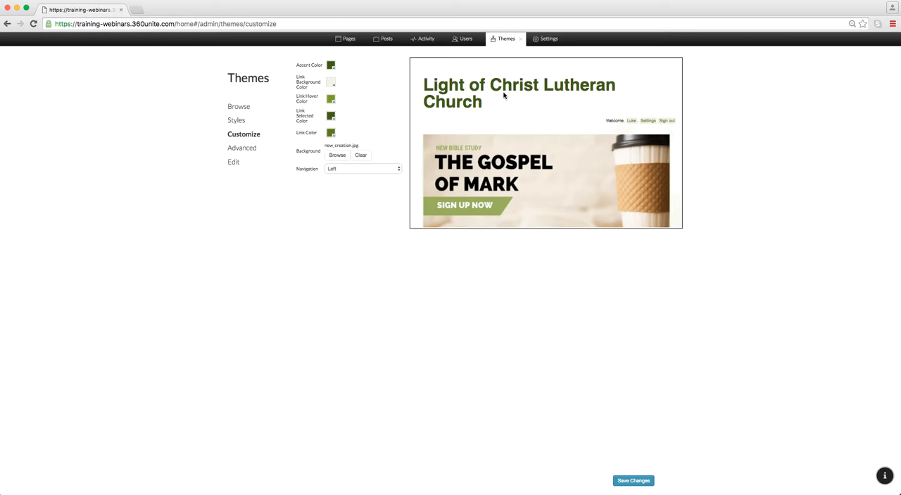
Step: Apply the orange autumn preset of the Light theme and reload the site's home page
{"action": "left_click", "coordinate": [238, 106]}
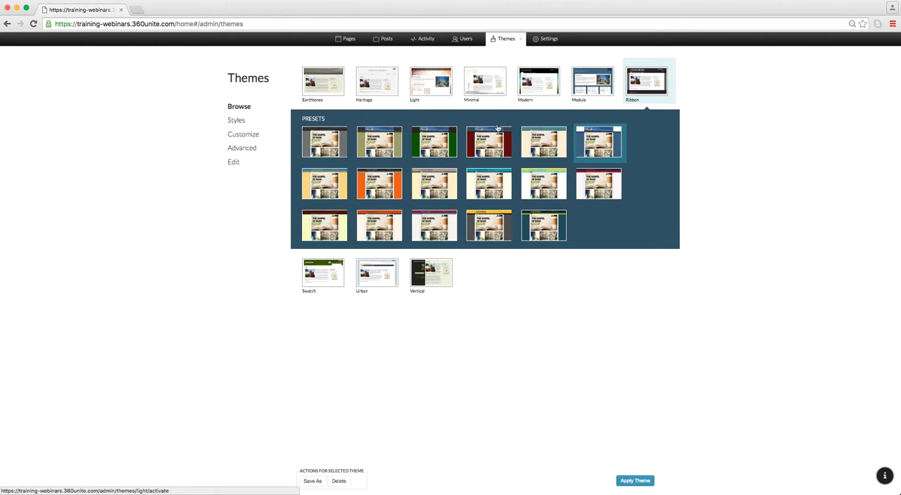
{"action": "left_click", "coordinate": [430, 102]}
{"action": "left_click", "coordinate": [374, 187]}
{"action": "left_click", "coordinate": [634, 480]}
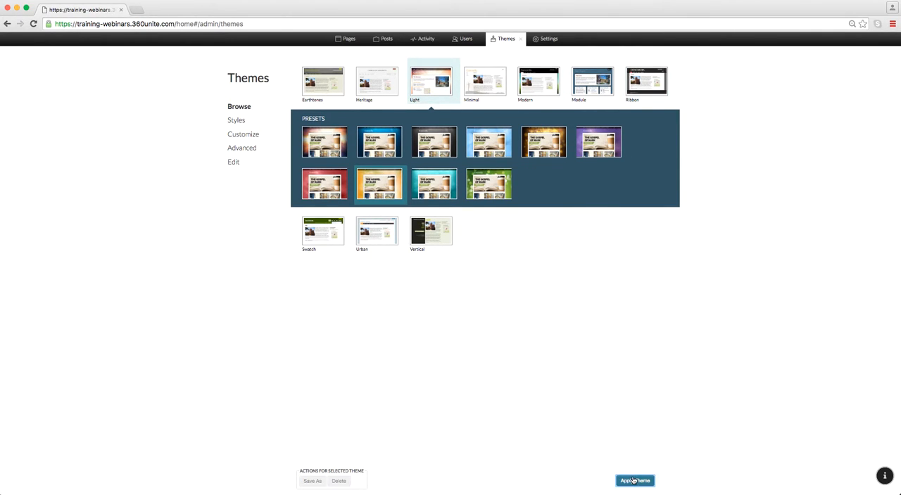
{"action": "left_click", "coordinate": [521, 38]}
{"action": "left_click", "coordinate": [33, 24]}
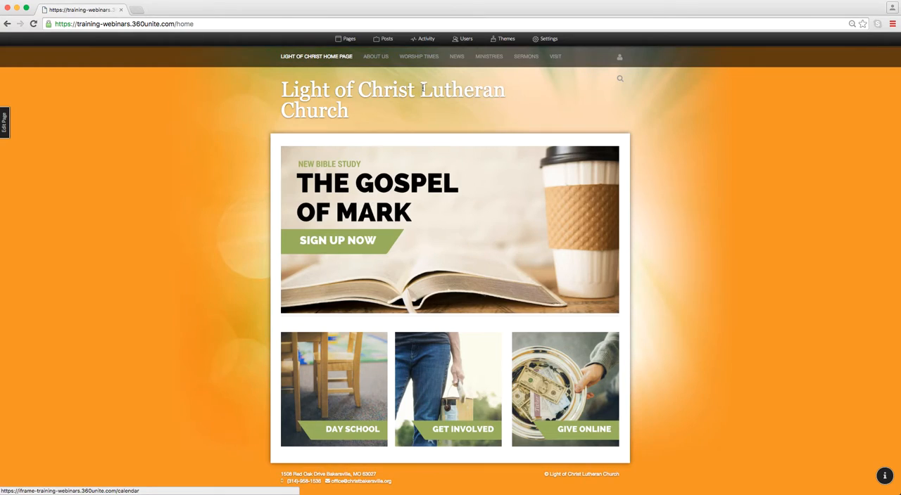
Step: Set the Light theme's banner to the uploaded image Logo_-_LightofChrist.png and save the customization
{"action": "left_click", "coordinate": [506, 39]}
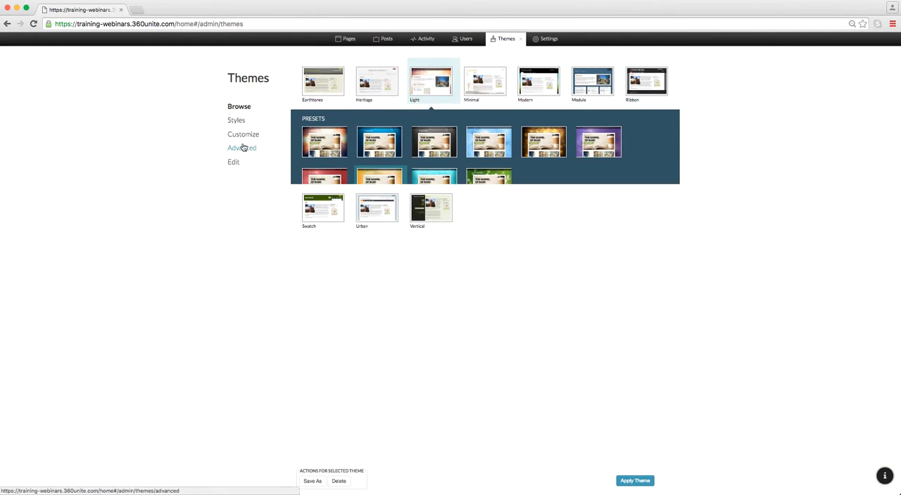
{"action": "left_click", "coordinate": [248, 134]}
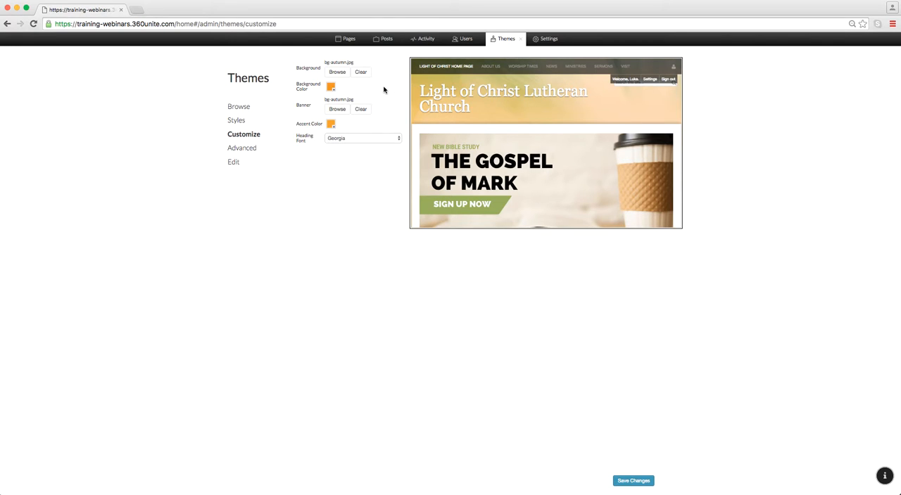
{"action": "left_click", "coordinate": [338, 110]}
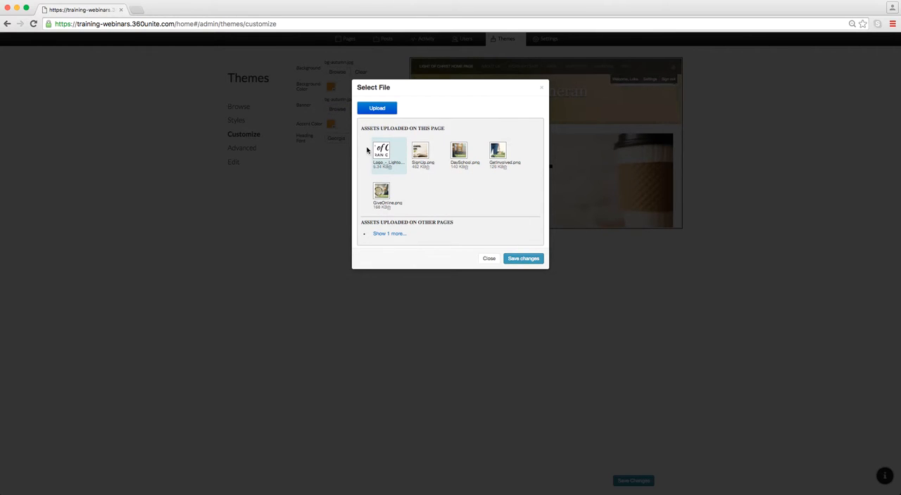
{"action": "left_click", "coordinate": [521, 258]}
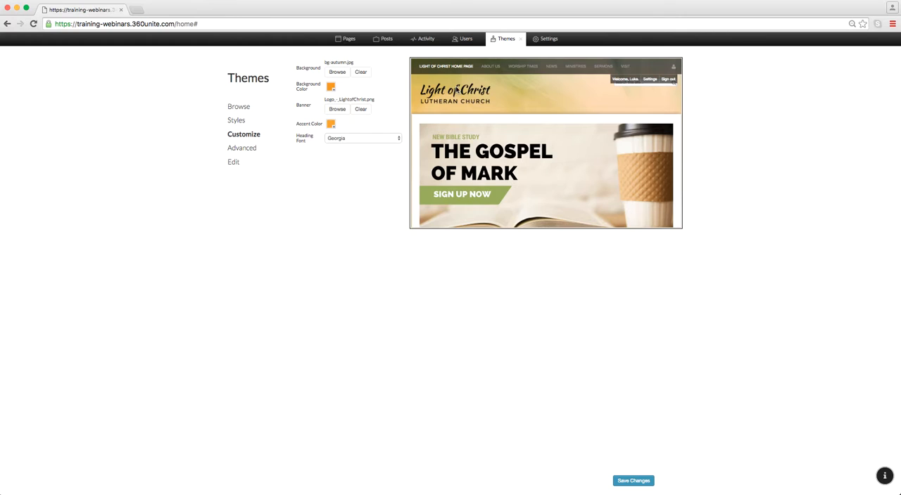
{"action": "left_click", "coordinate": [629, 482]}
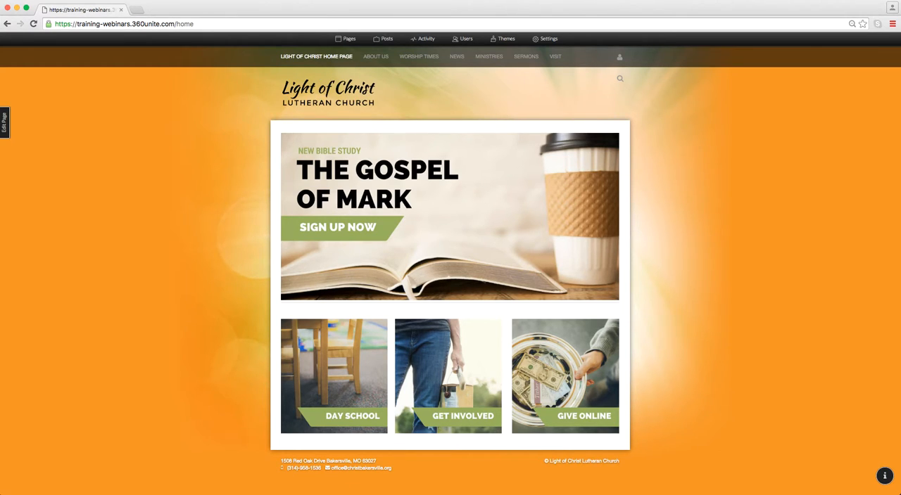
Step: Review the Light theme's customization options and its available heading fonts, and save the settings
{"action": "left_click", "coordinate": [506, 39]}
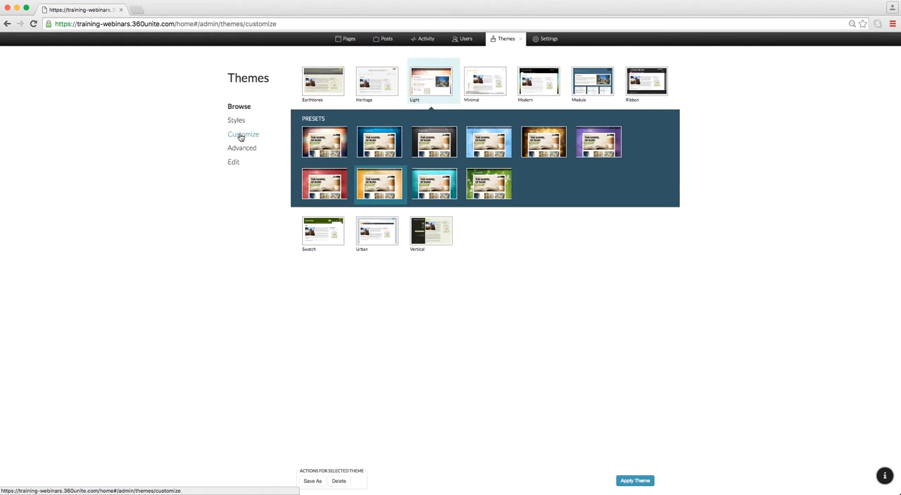
{"action": "left_click", "coordinate": [240, 135]}
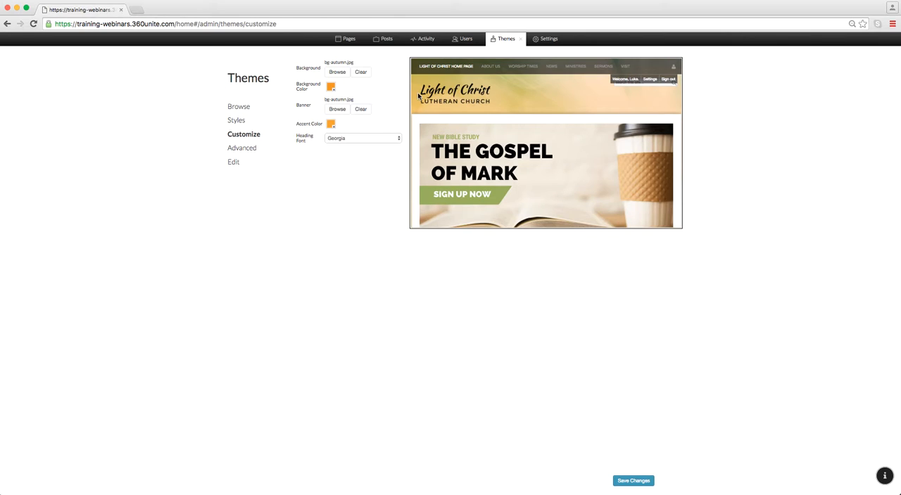
{"action": "left_click", "coordinate": [248, 107]}
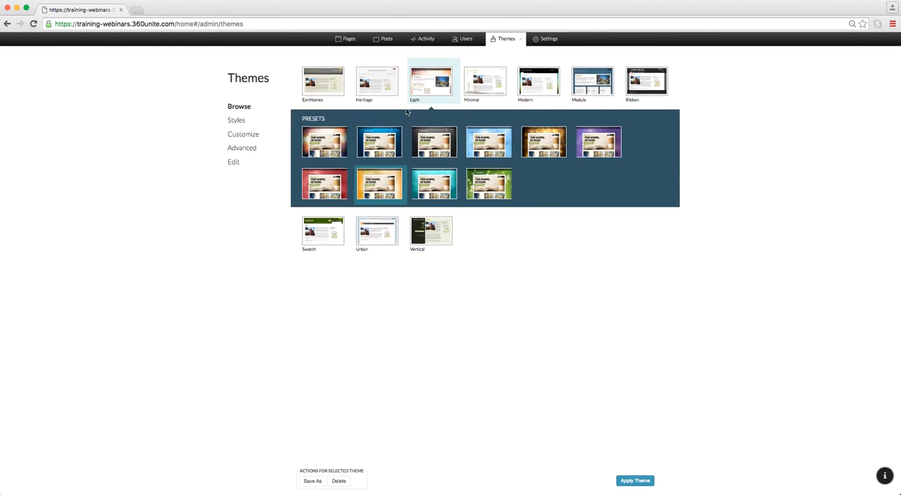
{"action": "left_click", "coordinate": [255, 135]}
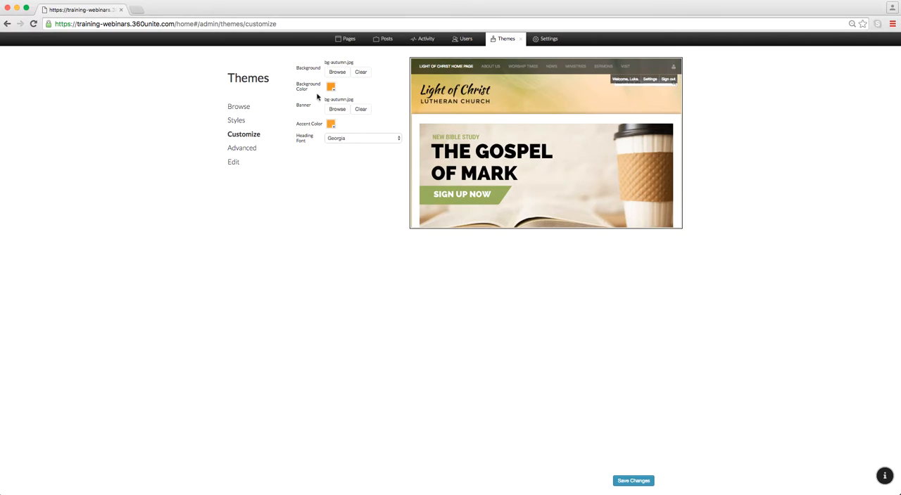
{"action": "left_click", "coordinate": [338, 140]}
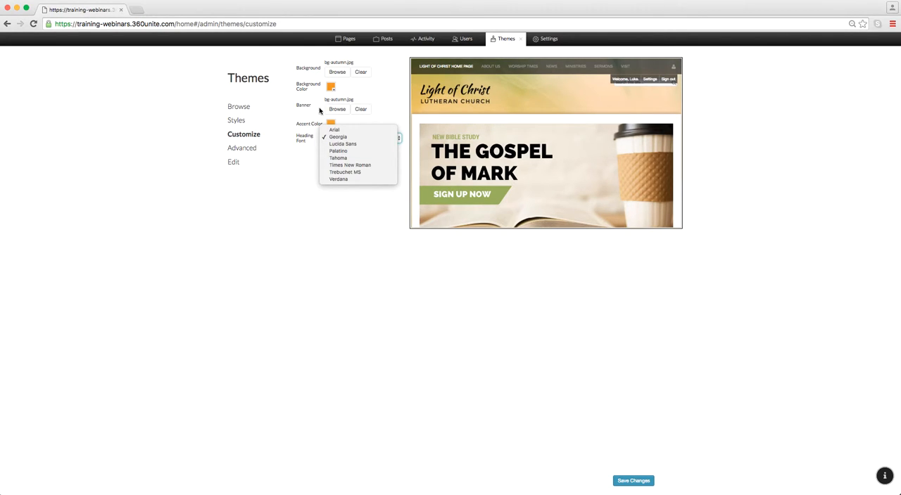
{"action": "left_click", "coordinate": [289, 216]}
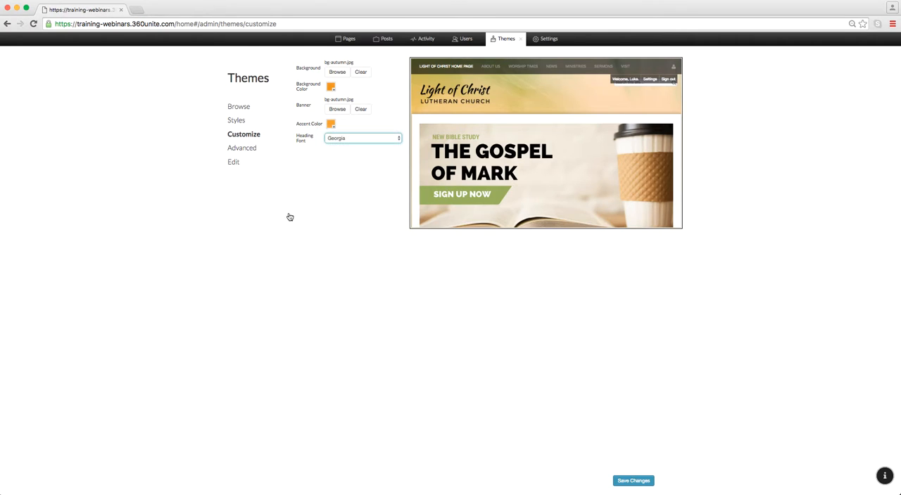
{"action": "left_click", "coordinate": [621, 484]}
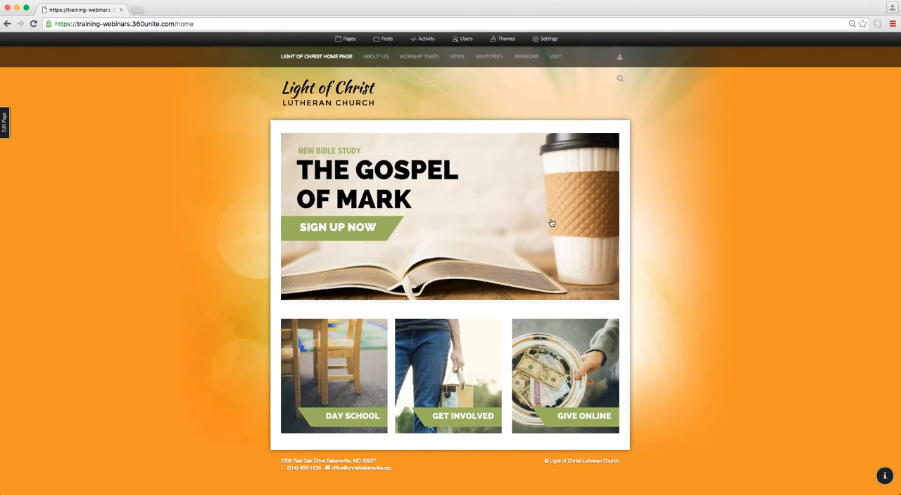
Step: Examine the Custom Headers and Custom Scripts areas in the theme's advanced settings
{"action": "left_click", "coordinate": [506, 39]}
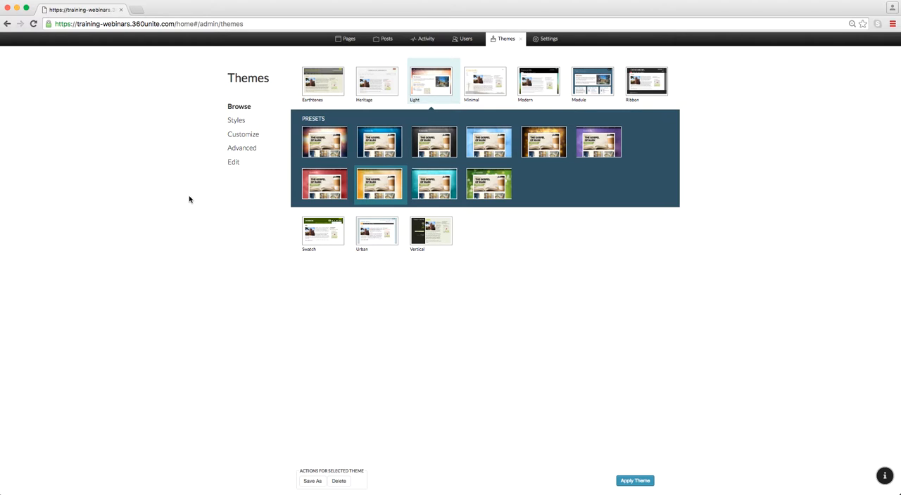
{"action": "left_click", "coordinate": [255, 153]}
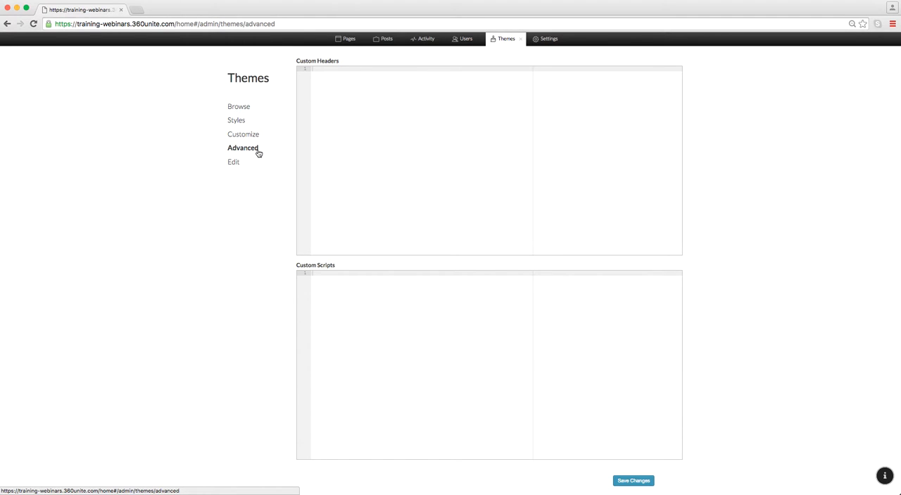
{"action": "left_click", "coordinate": [357, 131]}
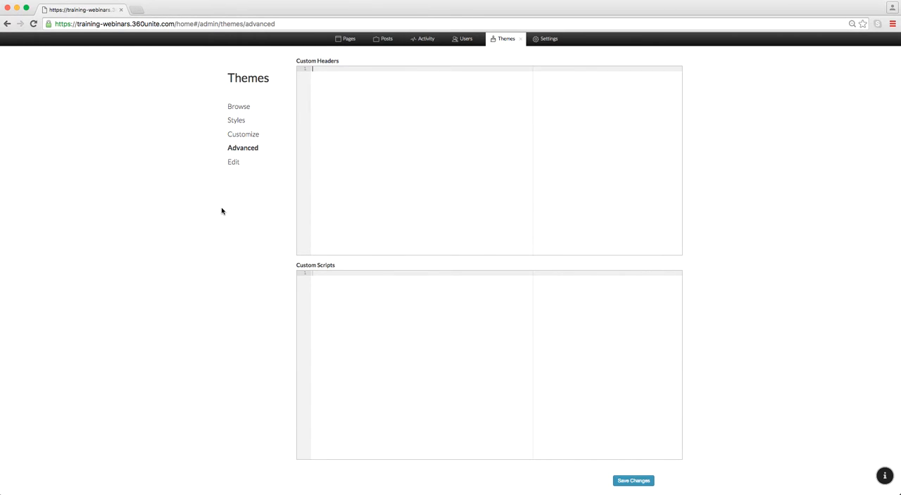
Step: Clone the Light theme into a new editable theme named "Light 2"
{"action": "left_click", "coordinate": [230, 163]}
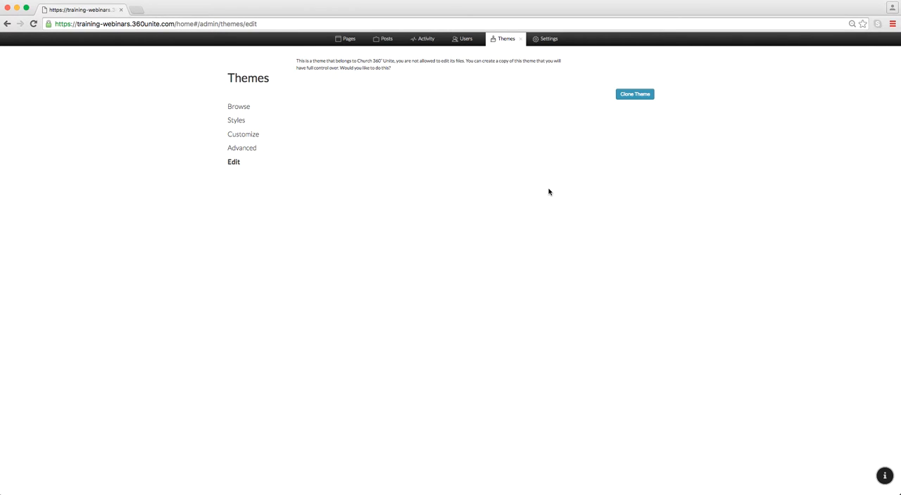
{"action": "left_click", "coordinate": [640, 98]}
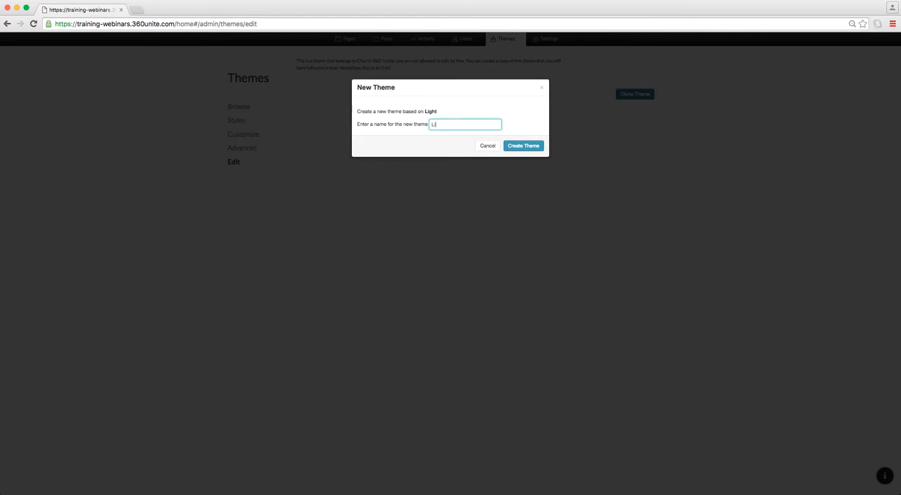
{"action": "left_click", "coordinate": [532, 147]}
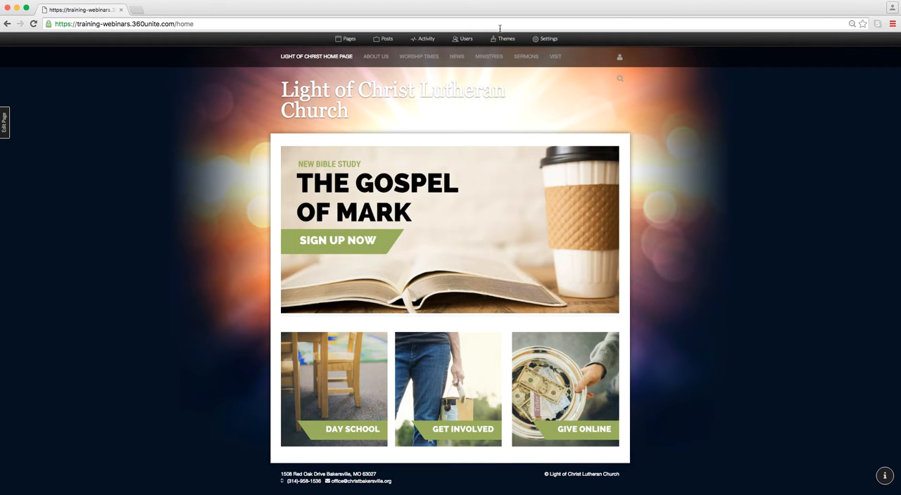
Step: Examine the Light 2 theme's source files: the stylesheet theme.css, the screenshots folder and the script theme.js
{"action": "left_click", "coordinate": [502, 40]}
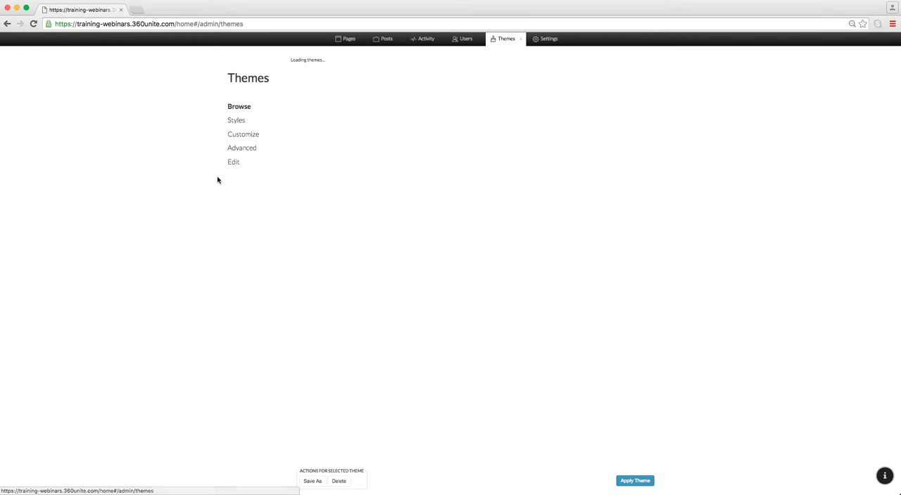
{"action": "left_click", "coordinate": [233, 163]}
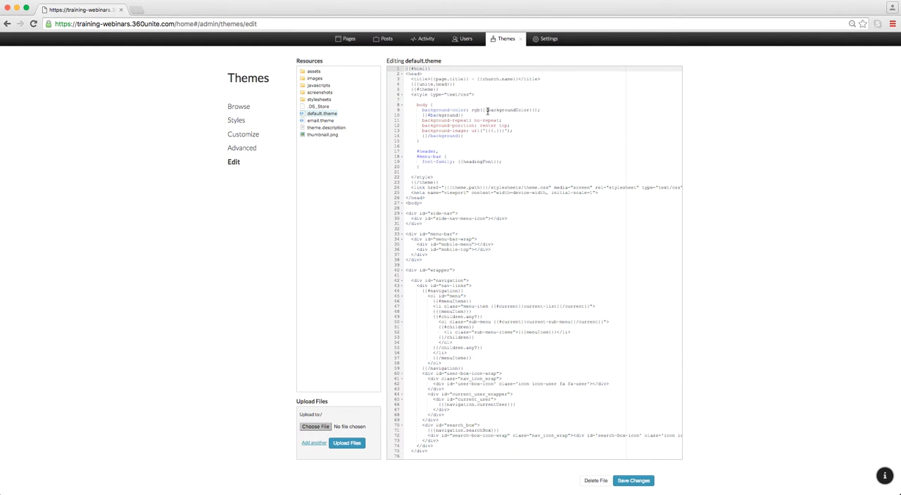
{"action": "left_click", "coordinate": [324, 100]}
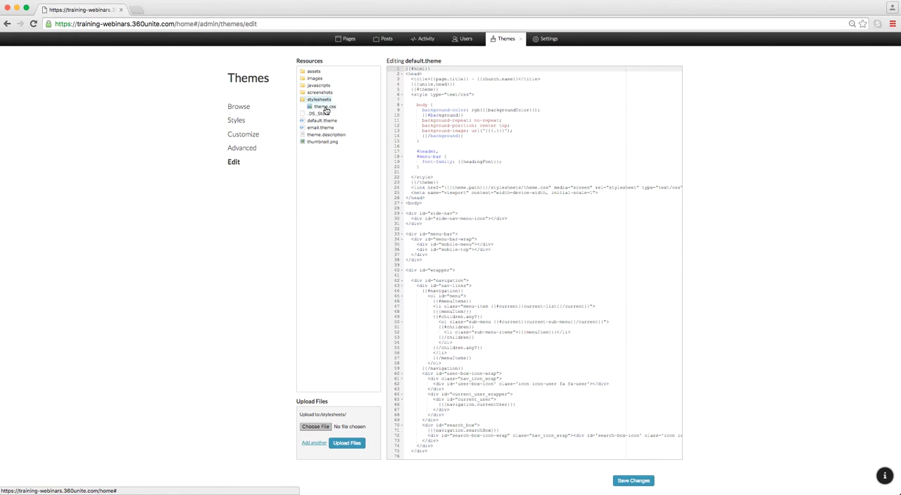
{"action": "left_click", "coordinate": [324, 107]}
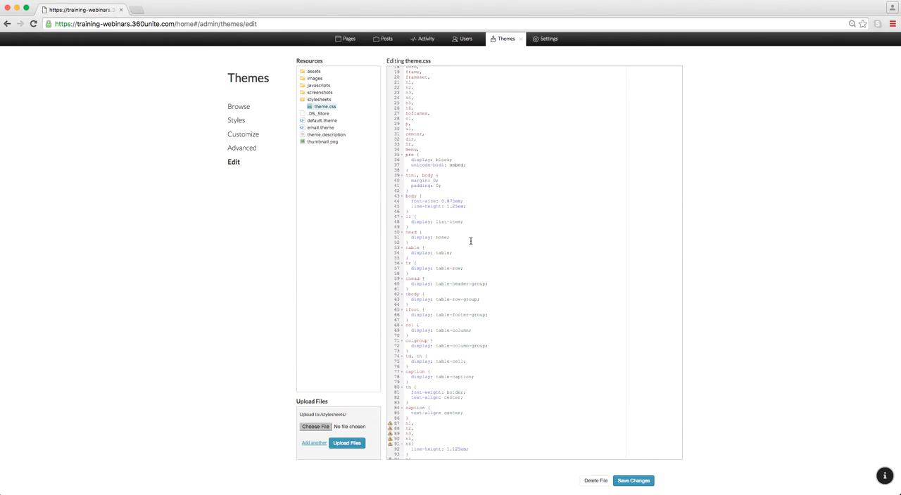
{"action": "left_click", "coordinate": [325, 92]}
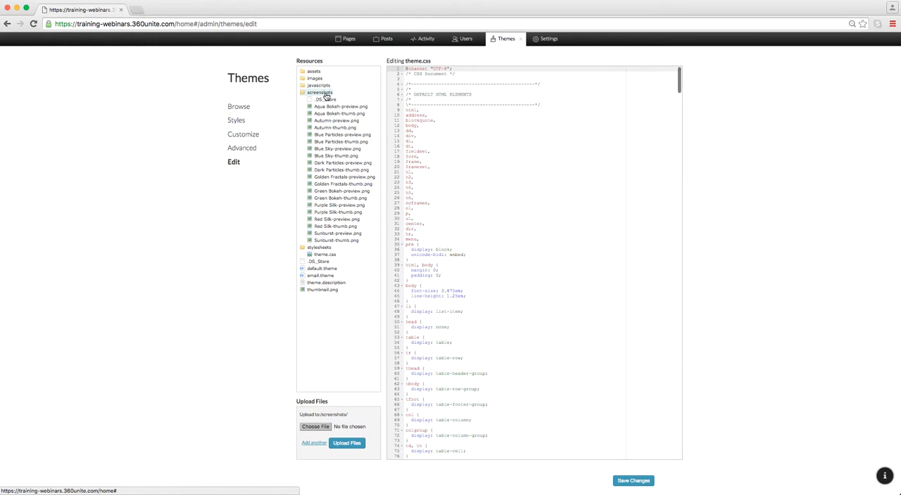
{"action": "left_click", "coordinate": [318, 87]}
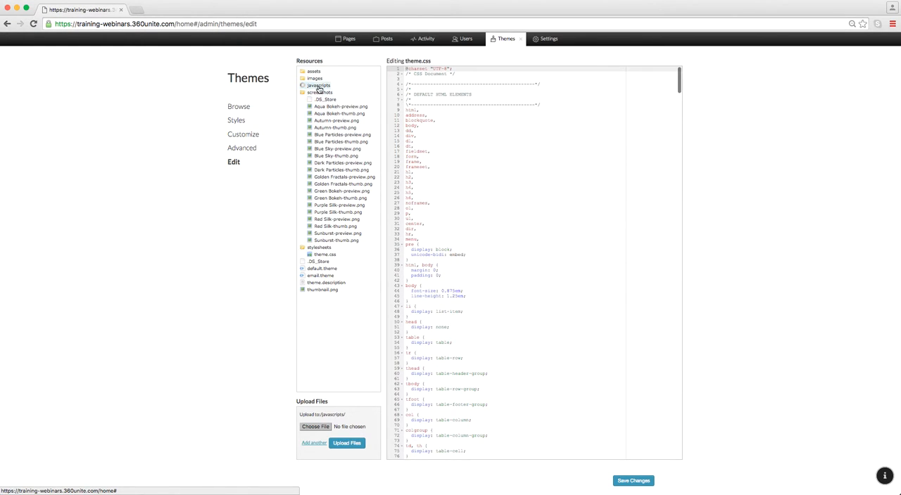
{"action": "left_click", "coordinate": [325, 93]}
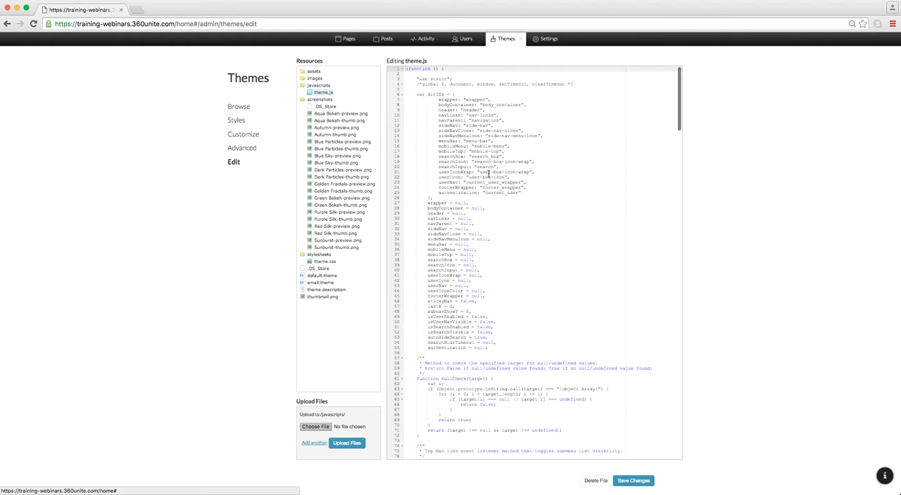
Step: Examine the Light 2 theme's default.theme template and the background images in its assets folder, and save the theme file
{"action": "left_click", "coordinate": [330, 277]}
{"action": "scroll", "coordinate": [473, 262], "scroll_direction": "down", "scroll_amount": 10}
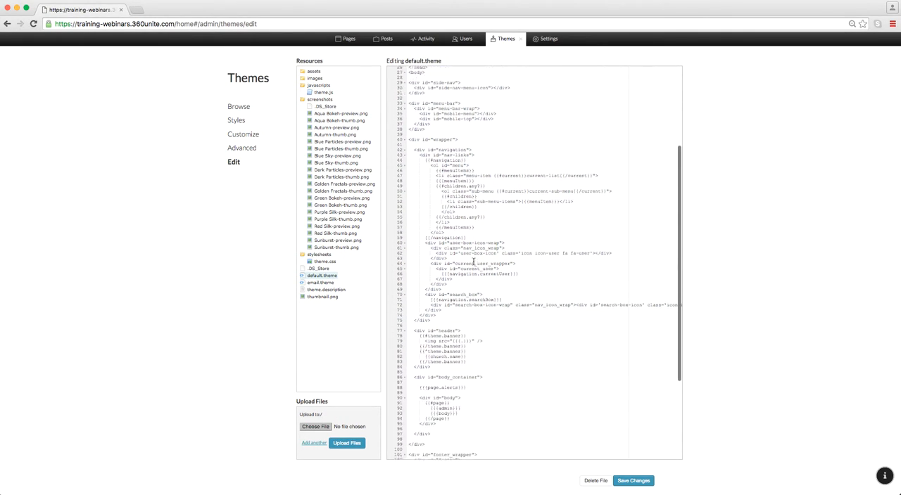
{"action": "scroll", "coordinate": [473, 262], "scroll_direction": "up", "scroll_amount": 10}
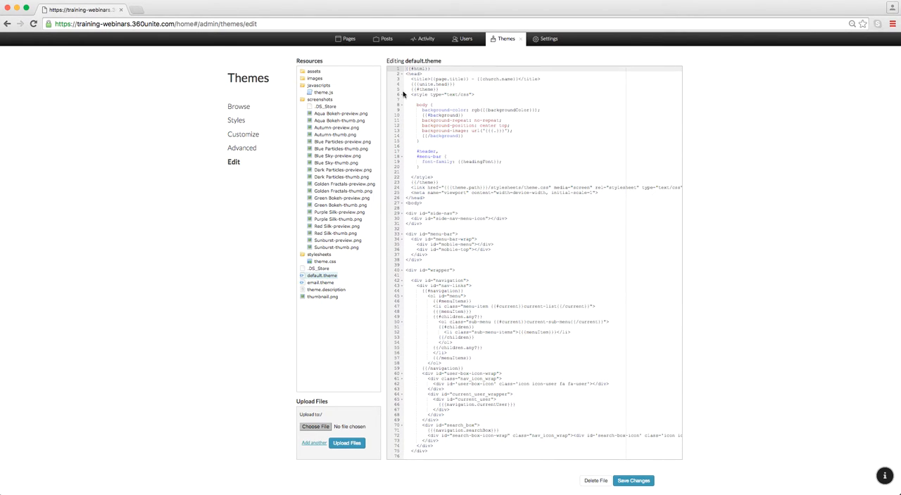
{"action": "left_click", "coordinate": [314, 72]}
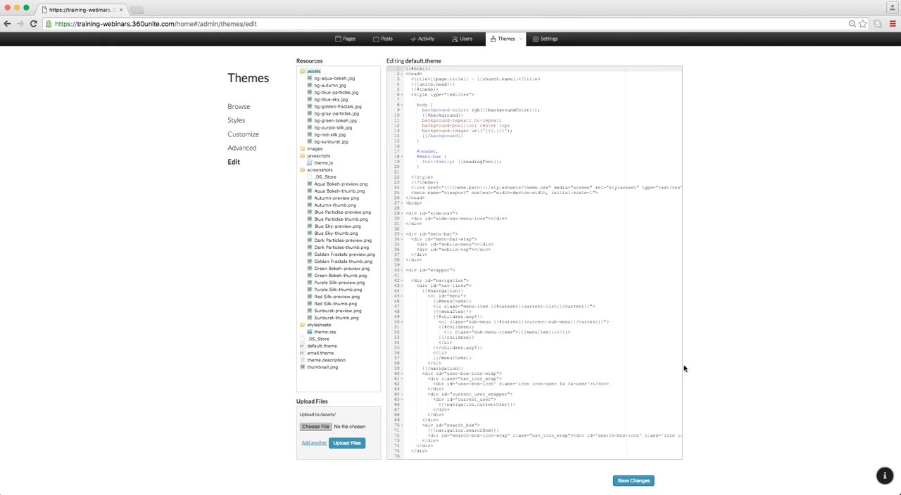
{"action": "left_click", "coordinate": [633, 480]}
Step: Review the list of available themes, the current theme's customization options and the text styles
{"action": "left_click", "coordinate": [239, 106]}
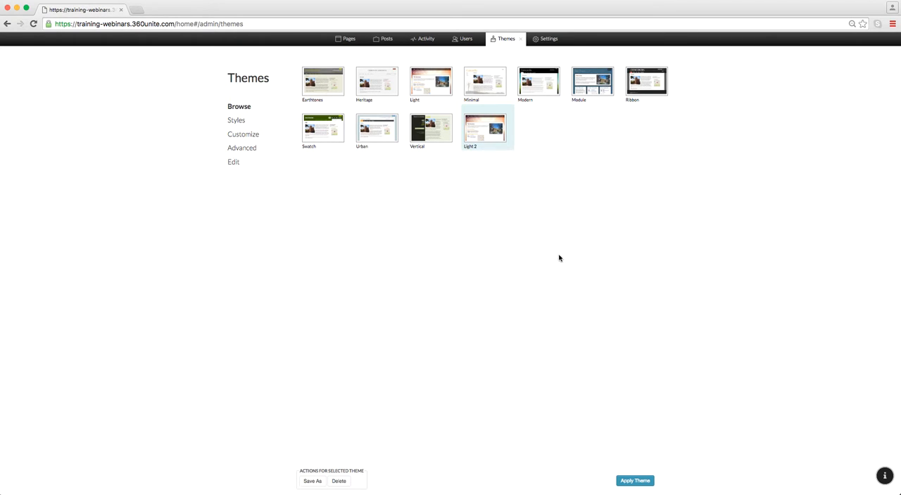
{"action": "left_click", "coordinate": [244, 134]}
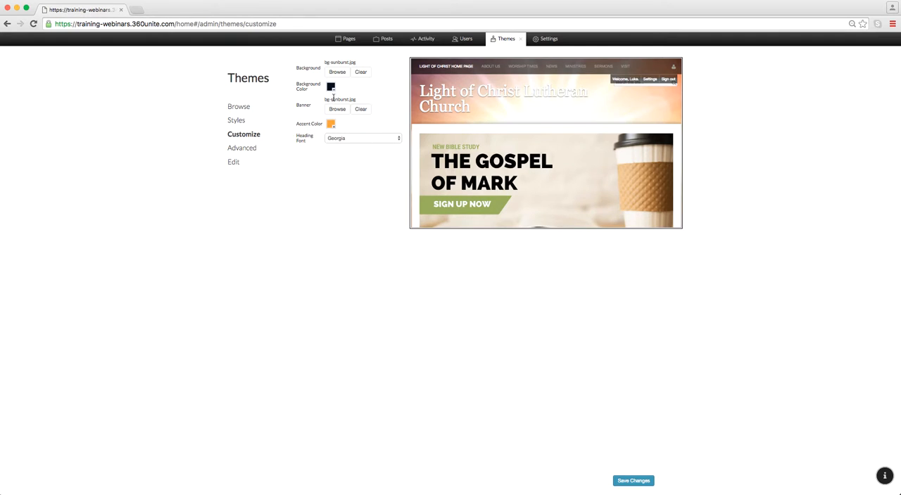
{"action": "left_click", "coordinate": [239, 107]}
{"action": "left_click", "coordinate": [245, 123]}
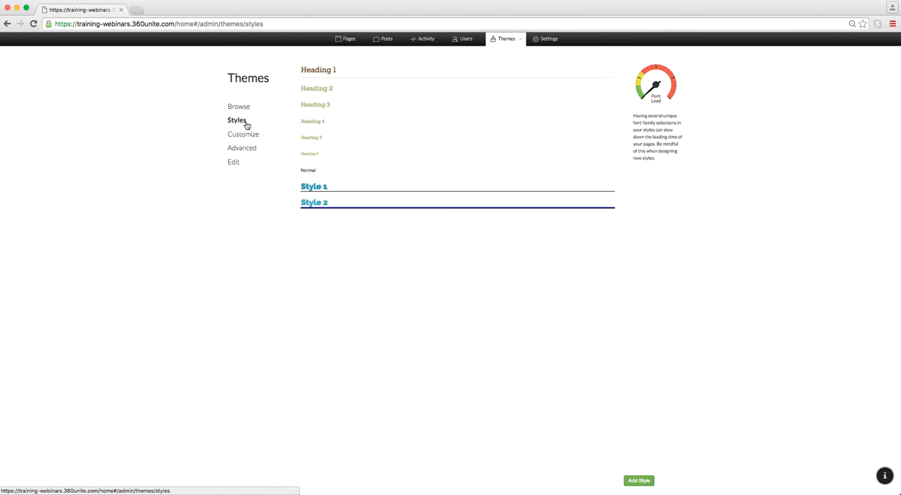